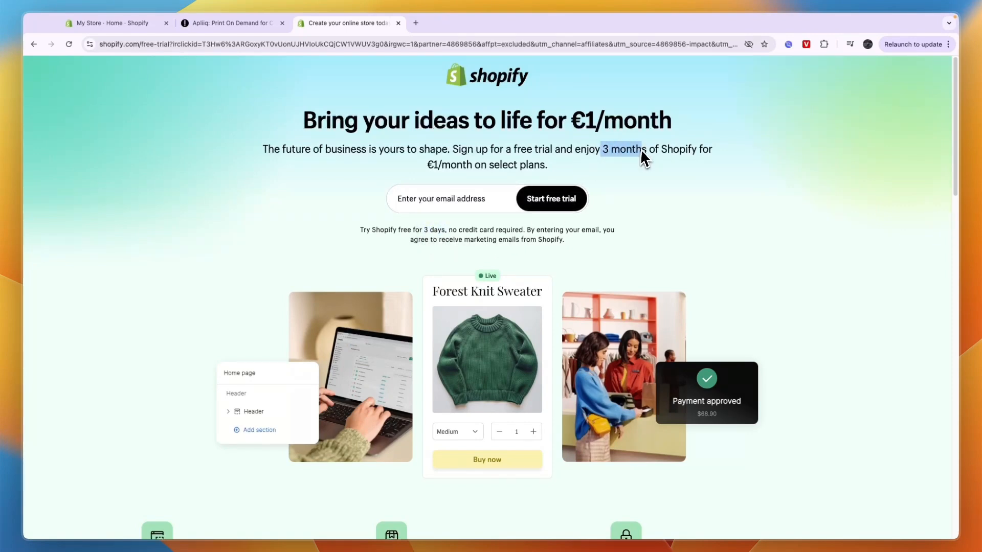
{"action": "left_click_drag", "start_coordinate": [416, 157], "coordinate": [459, 161]}
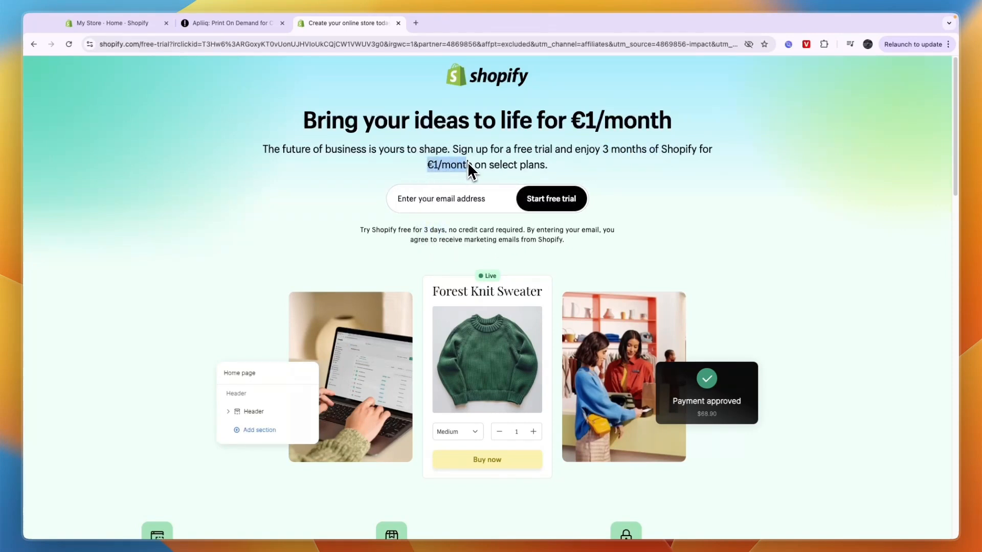
{"action": "left_click", "coordinate": [336, 159]}
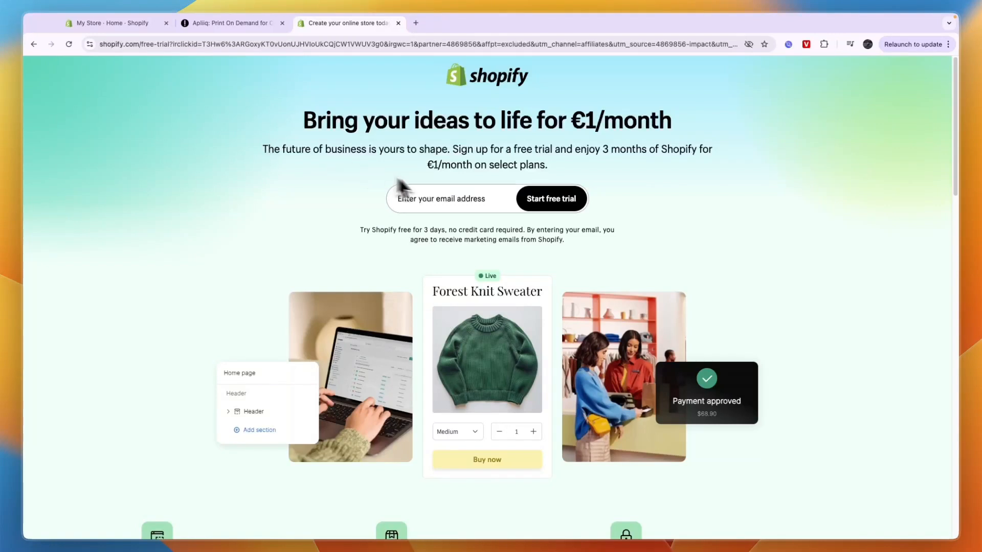
- Go to the My Store admin and open the Shopify App Store from its recommended apps
{"action": "left_click", "coordinate": [137, 24]}
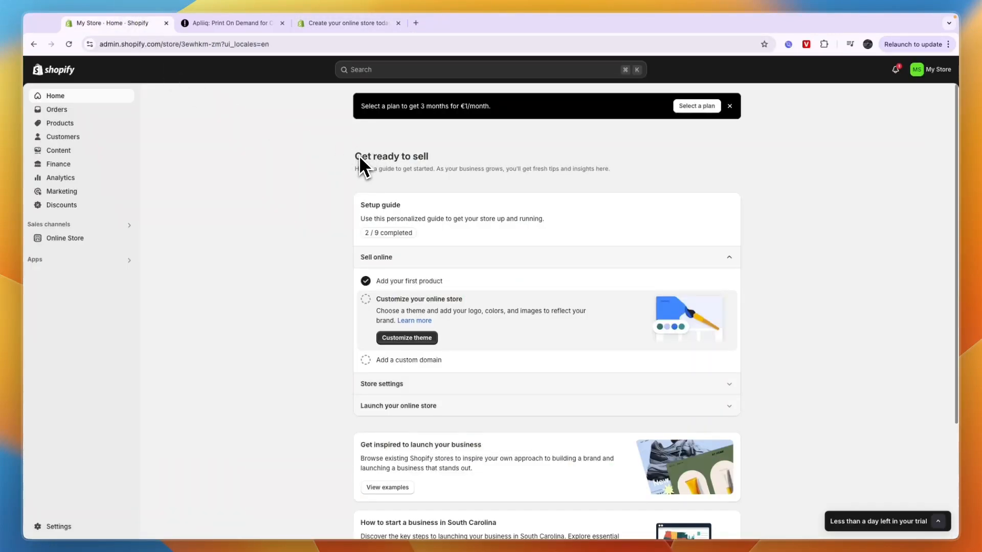
{"action": "left_click", "coordinate": [68, 259]}
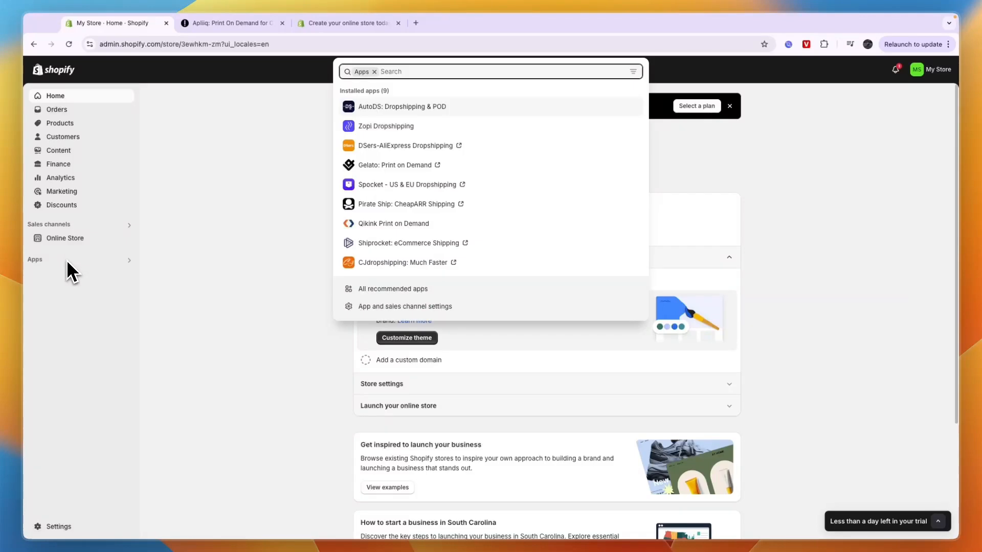
{"action": "left_click", "coordinate": [360, 289]}
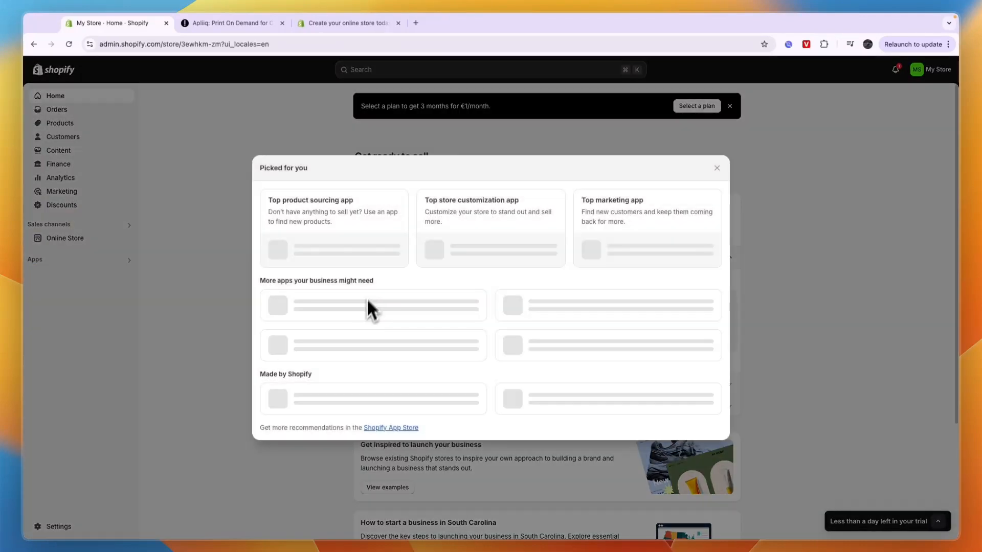
{"action": "left_click", "coordinate": [395, 471]}
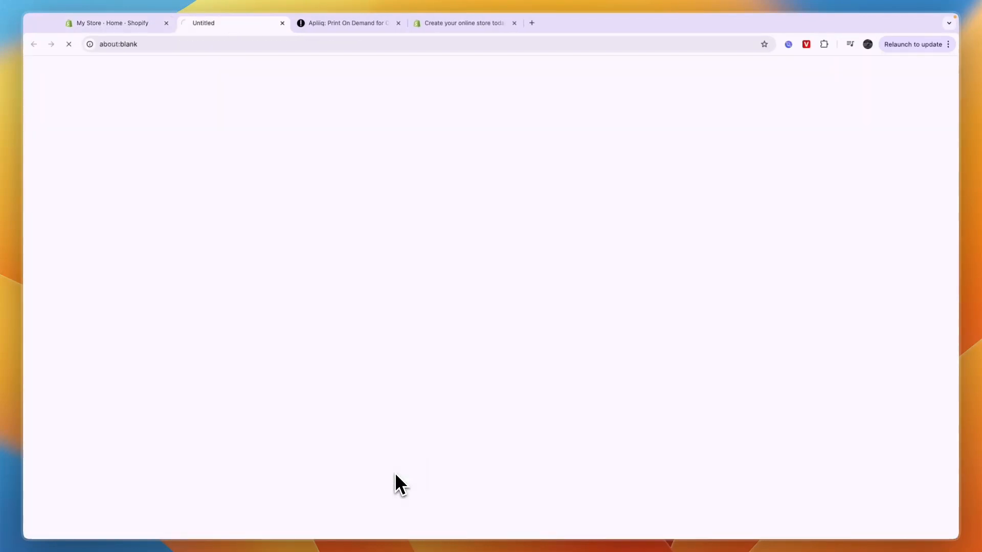
- Search the Shopify App Store for "apliiq" and open the Apliiq - Print On Demand listing
{"action": "left_click", "coordinate": [406, 78]}
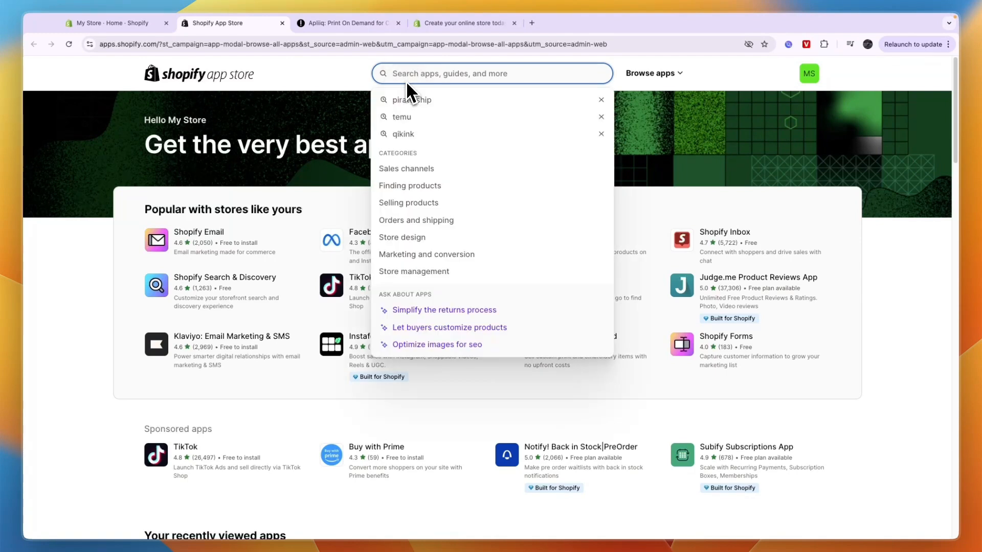
{"action": "type", "text": "apliiq"}
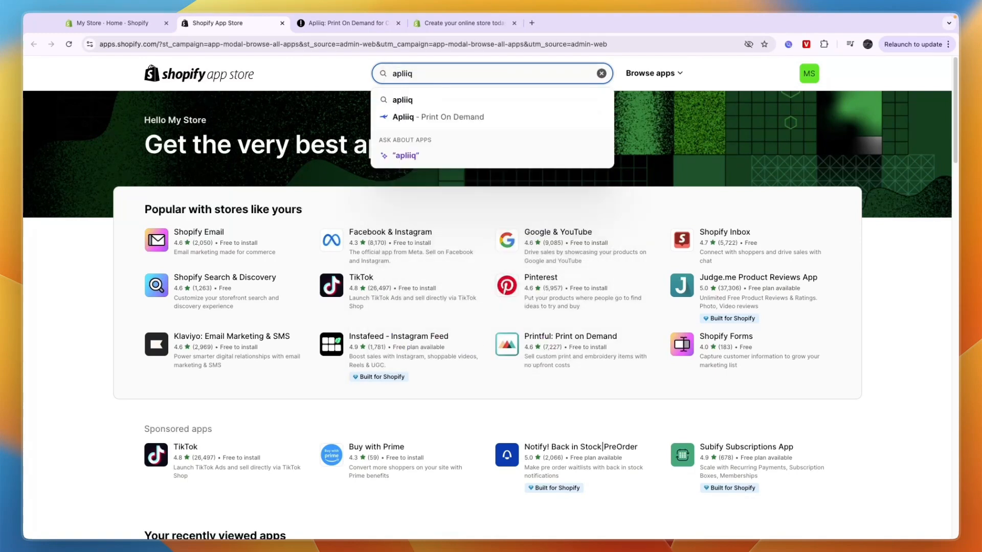
{"action": "key", "text": "Return"}
{"action": "left_click", "coordinate": [237, 169]}
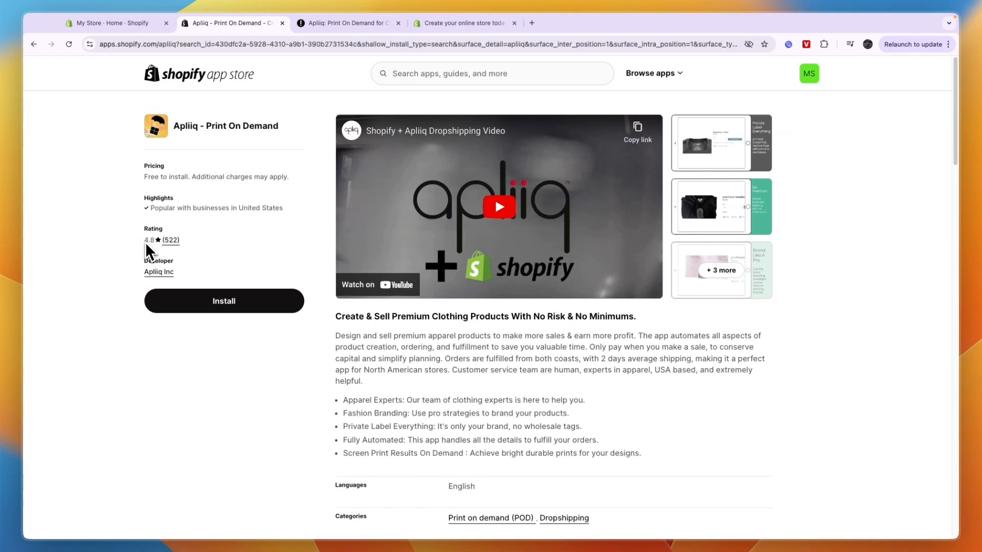
- Install the Apliiq - Print On Demand app on the Shopify store
{"action": "left_click_drag", "start_coordinate": [146, 244], "coordinate": [158, 241]}
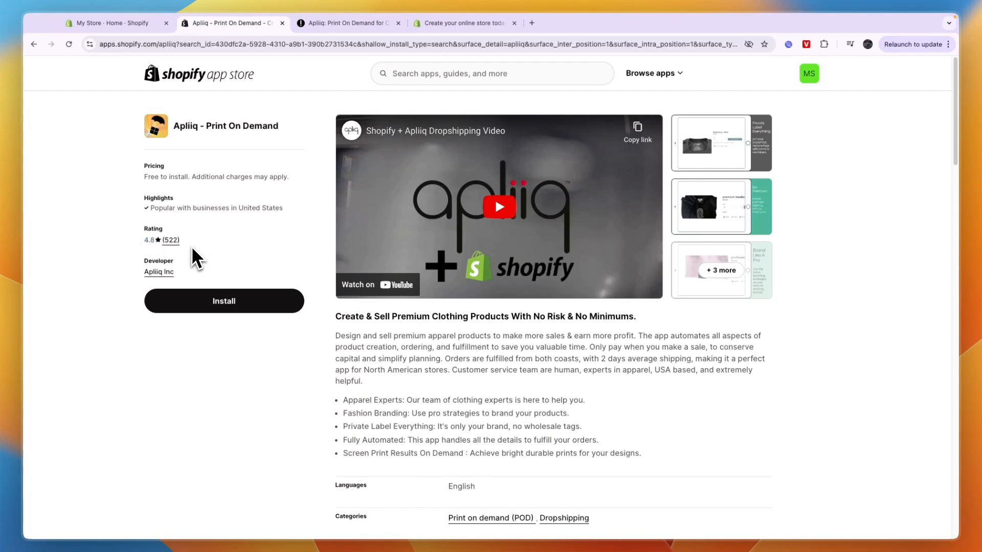
{"action": "left_click", "coordinate": [219, 301]}
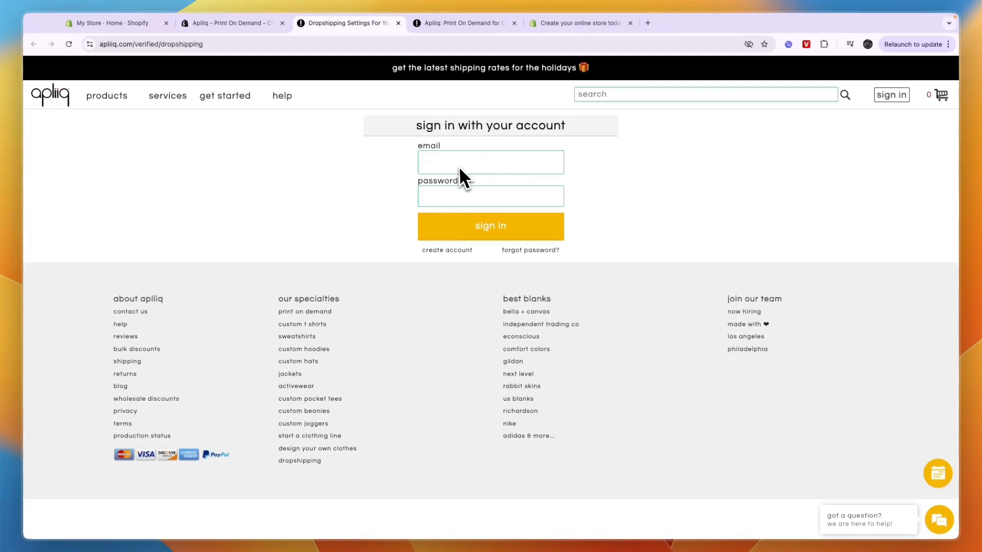
- Sign up for a free Apliiq account and start creating from the product catalog
{"action": "left_click", "coordinate": [450, 251]}
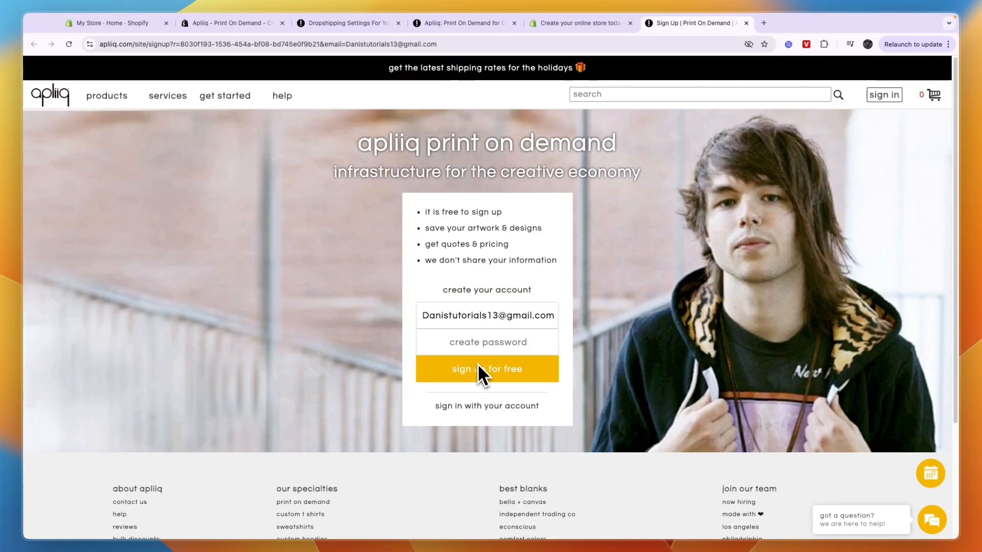
{"action": "left_click", "coordinate": [479, 368]}
{"action": "left_click", "coordinate": [501, 271]}
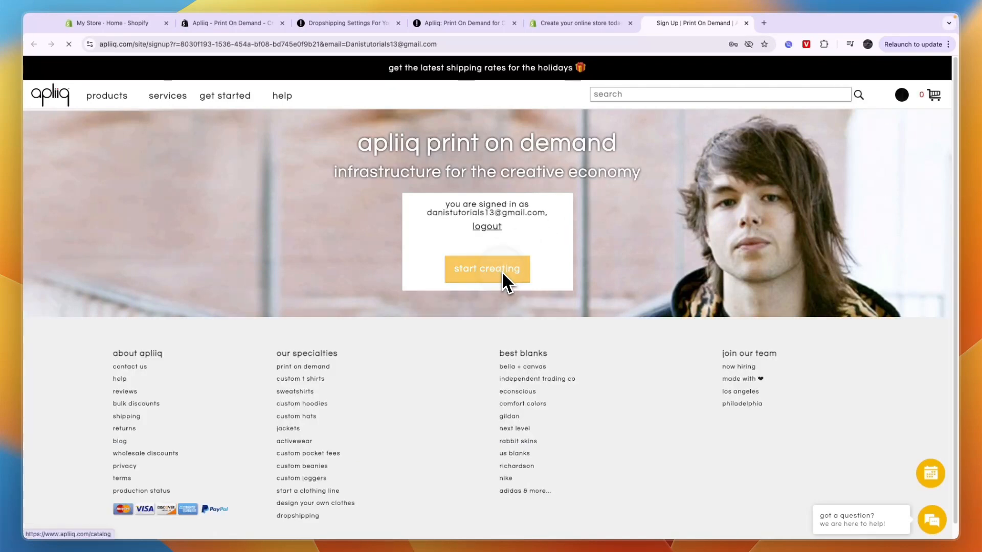
- Browse the print on demand catalog and examine its branding and print type filter options
{"action": "scroll", "coordinate": [376, 191], "scroll_direction": "down", "scroll_amount": 1}
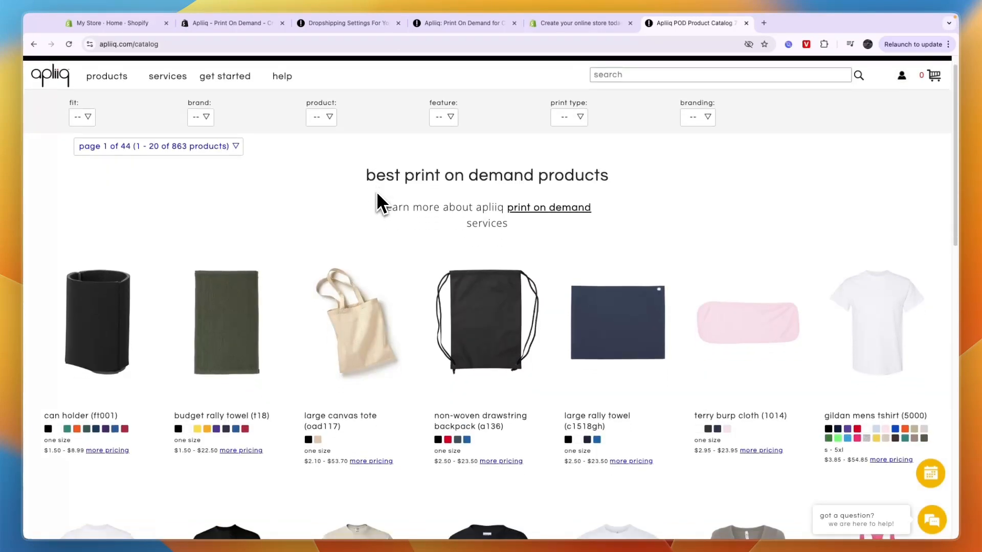
{"action": "scroll", "coordinate": [294, 301], "scroll_direction": "down", "scroll_amount": 4}
{"action": "scroll", "coordinate": [288, 301], "scroll_direction": "up", "scroll_amount": 5}
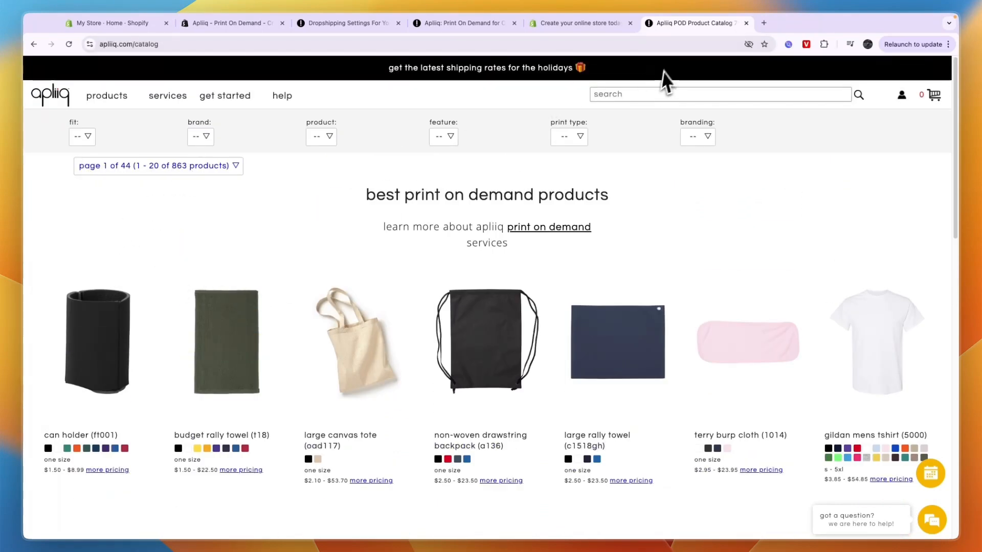
{"action": "left_click", "coordinate": [704, 139]}
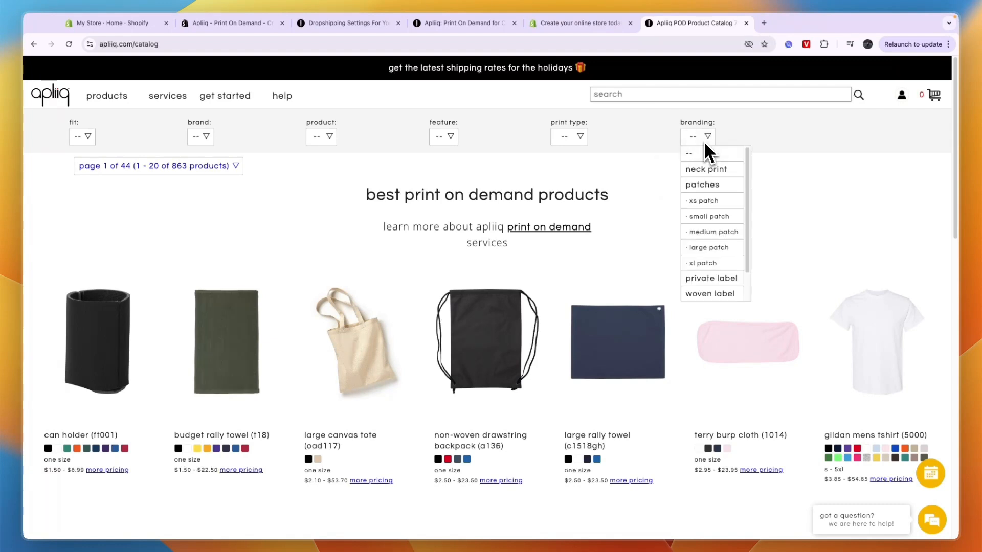
{"action": "left_click", "coordinate": [567, 138]}
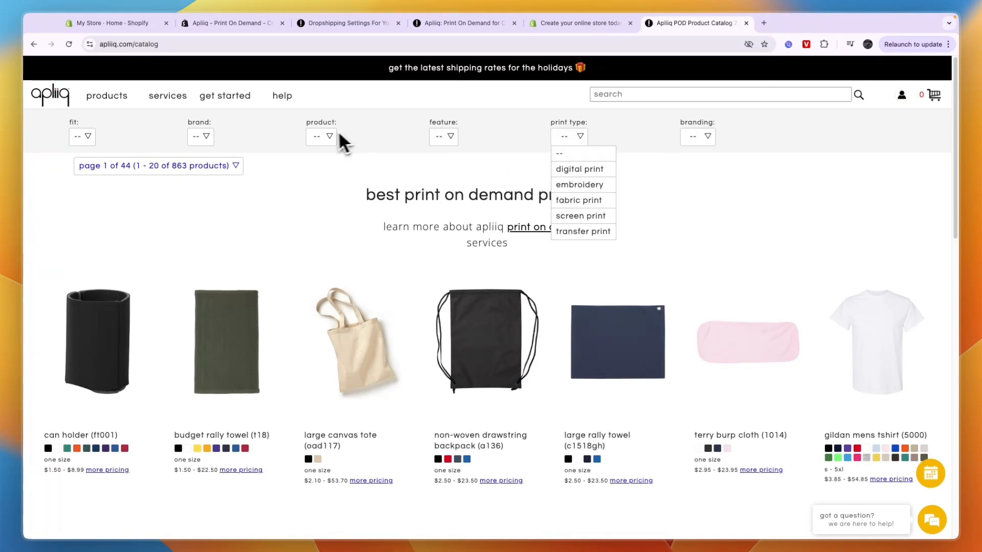
- Filter the product catalog by the Nike brand and look through the matching products
{"action": "left_click", "coordinate": [206, 137]}
{"action": "scroll", "coordinate": [254, 201], "scroll_direction": "down", "scroll_amount": 5}
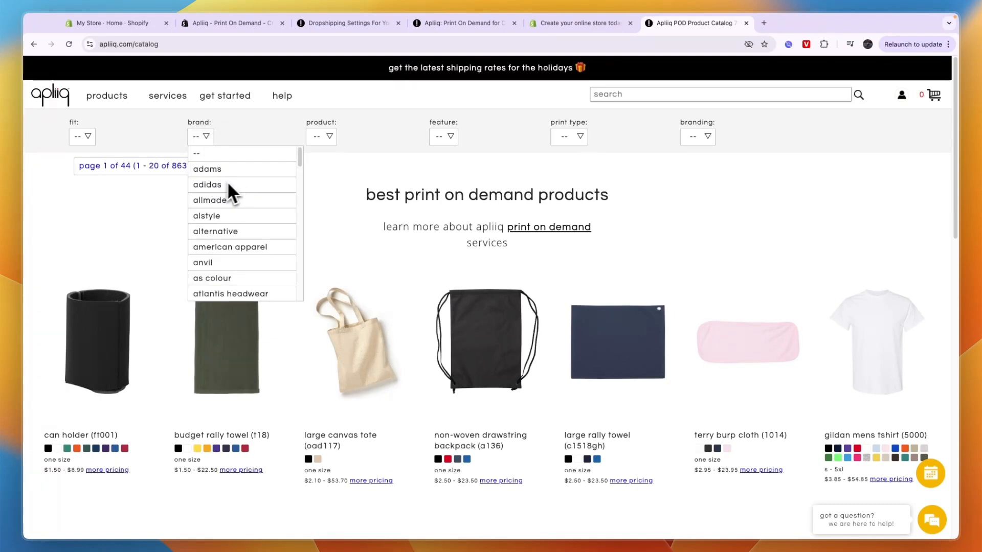
{"action": "scroll", "coordinate": [231, 210], "scroll_direction": "down", "scroll_amount": 15}
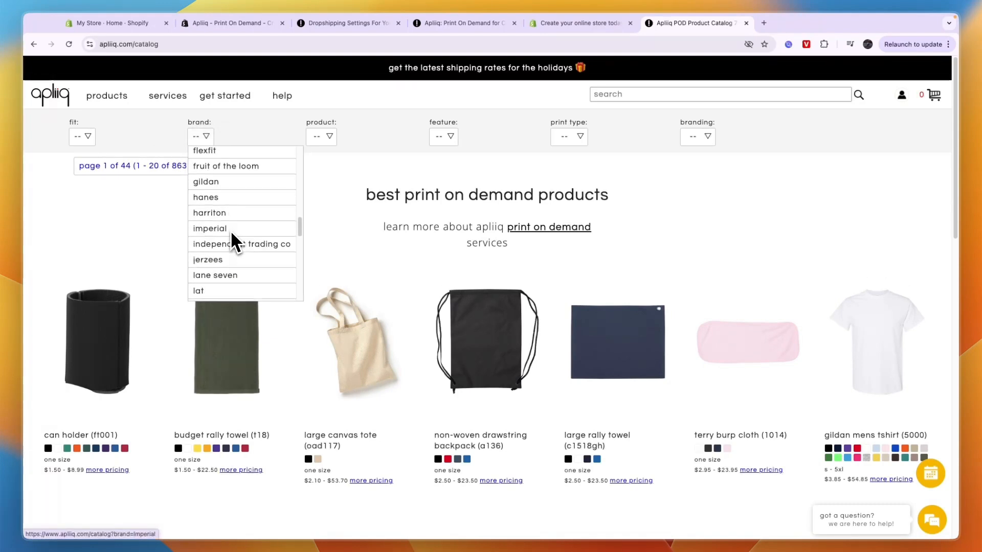
{"action": "left_click", "coordinate": [205, 182]}
{"action": "scroll", "coordinate": [270, 248], "scroll_direction": "down", "scroll_amount": 3}
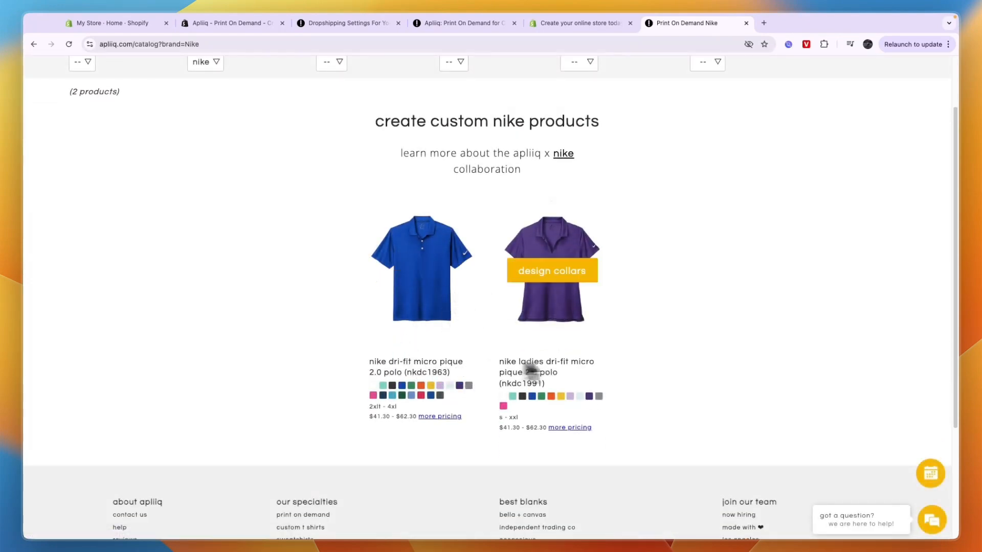
- Clear the brand filter, filter the catalog by embroidery print type, and open the large canvas tote (oad117)
{"action": "scroll", "coordinate": [588, 291], "scroll_direction": "up", "scroll_amount": 2}
{"action": "scroll", "coordinate": [514, 232], "scroll_direction": "down", "scroll_amount": 1}
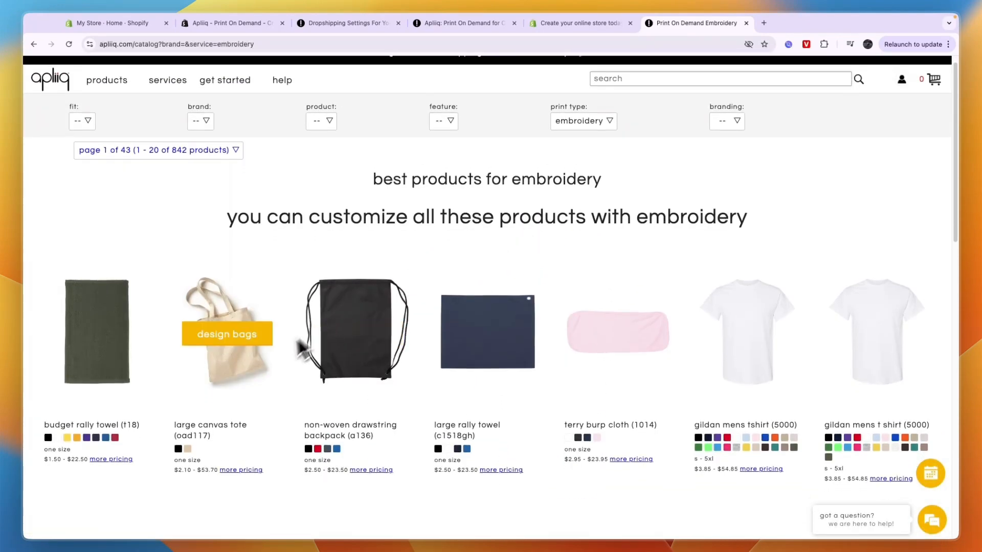
{"action": "scroll", "coordinate": [221, 363], "scroll_direction": "down", "scroll_amount": 1}
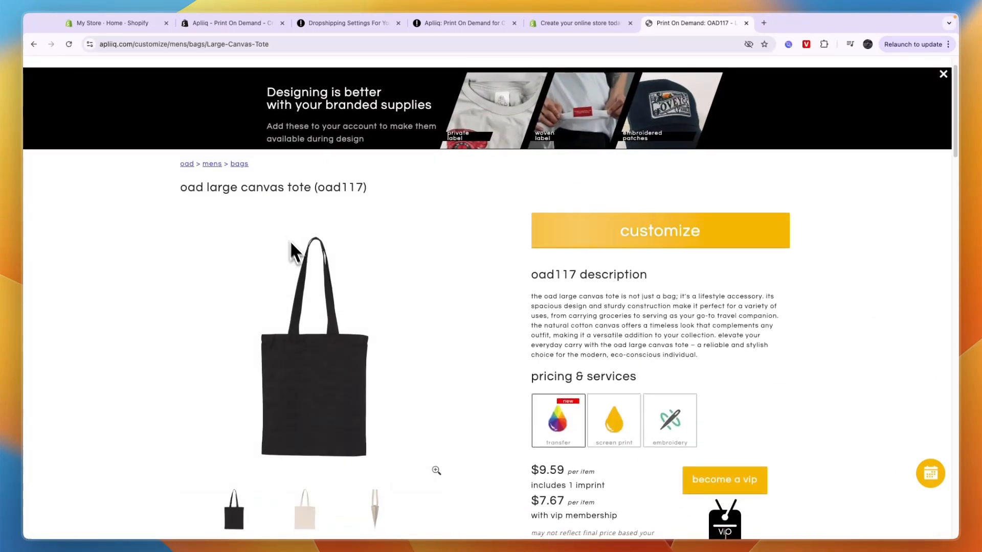
- Review the tote's description and pricing, comparing the per-item prices for transfer, screen print and embroidery
{"action": "scroll", "coordinate": [290, 240], "scroll_direction": "down", "scroll_amount": 2}
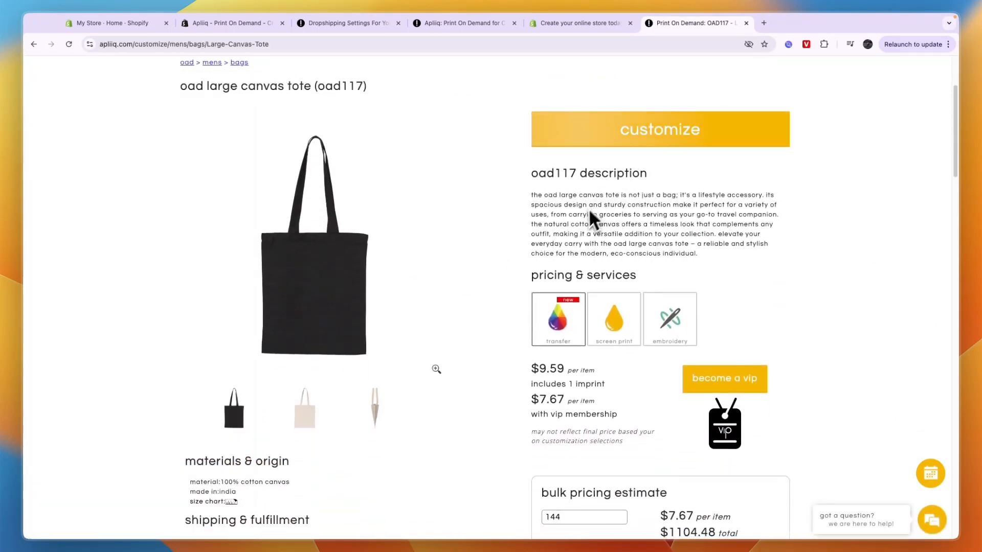
{"action": "scroll", "coordinate": [574, 238], "scroll_direction": "down", "scroll_amount": 1}
{"action": "scroll", "coordinate": [602, 241], "scroll_direction": "down", "scroll_amount": 3}
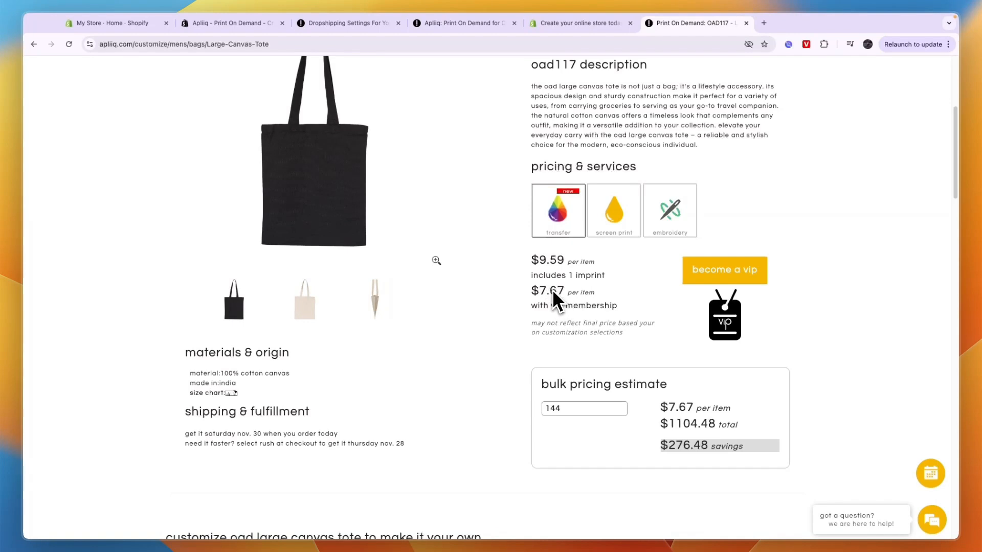
{"action": "mouse_move", "coordinate": [606, 282]}
{"action": "left_mouse_down"}
{"action": "mouse_move", "coordinate": [521, 260]}
{"action": "mouse_move", "coordinate": [605, 271]}
{"action": "left_mouse_up"}
{"action": "scroll", "coordinate": [605, 271], "scroll_direction": "up", "scroll_amount": 2}
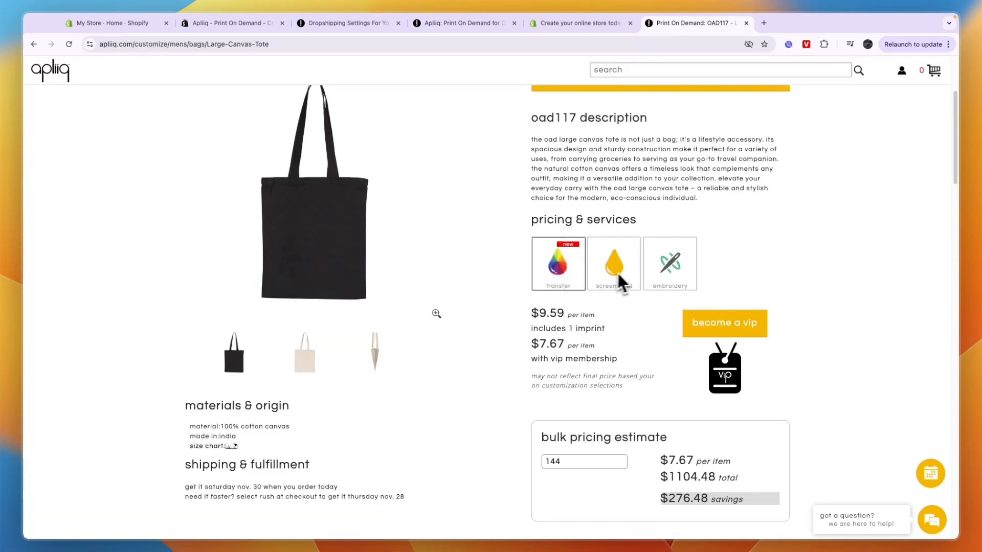
{"action": "left_click", "coordinate": [618, 272]}
{"action": "left_click", "coordinate": [541, 264]}
{"action": "left_click", "coordinate": [598, 278]}
{"action": "left_click", "coordinate": [659, 286]}
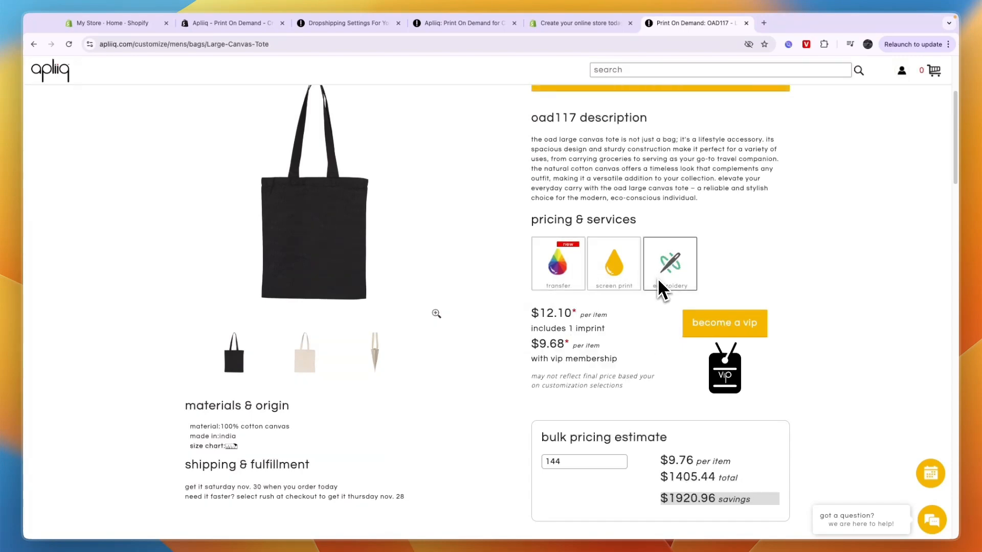
- Start customizing the large canvas tote and upload the "Connect to Xero" image as its artwork
{"action": "scroll", "coordinate": [660, 280], "scroll_direction": "up", "scroll_amount": 5}
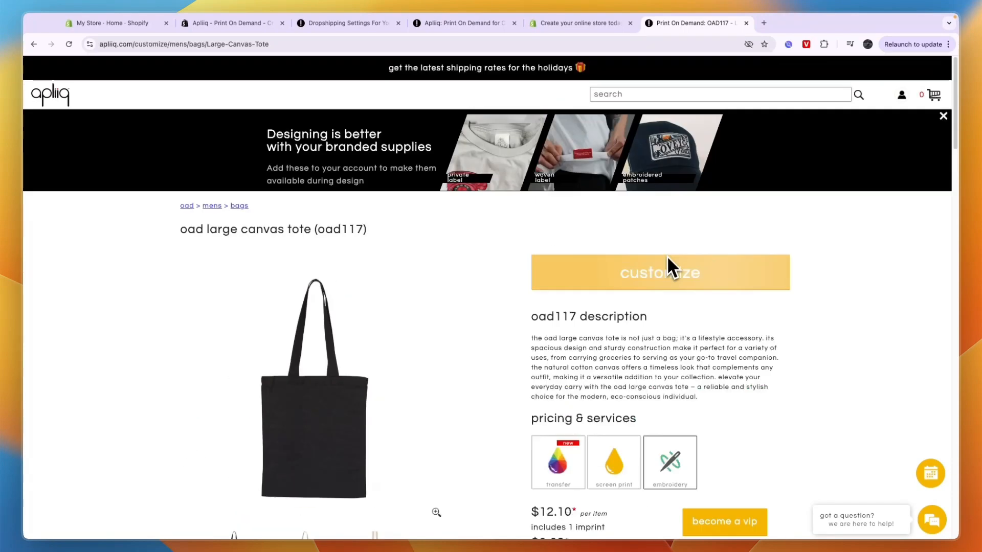
{"action": "left_click", "coordinate": [622, 249]}
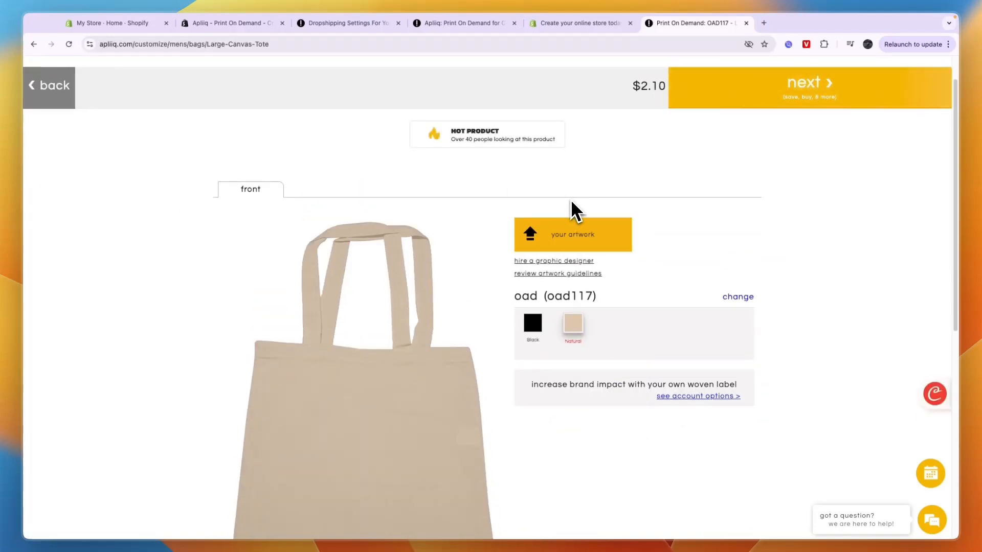
{"action": "left_click", "coordinate": [546, 225]}
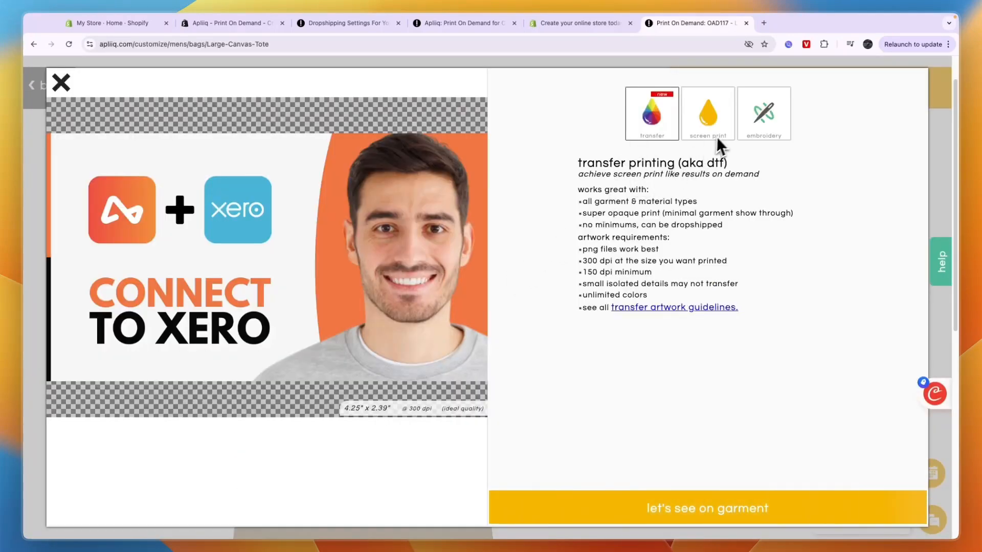
- Choose embroidery as the artwork's print method and apply the artwork to the tote
{"action": "left_click", "coordinate": [700, 132]}
{"action": "left_click", "coordinate": [770, 134]}
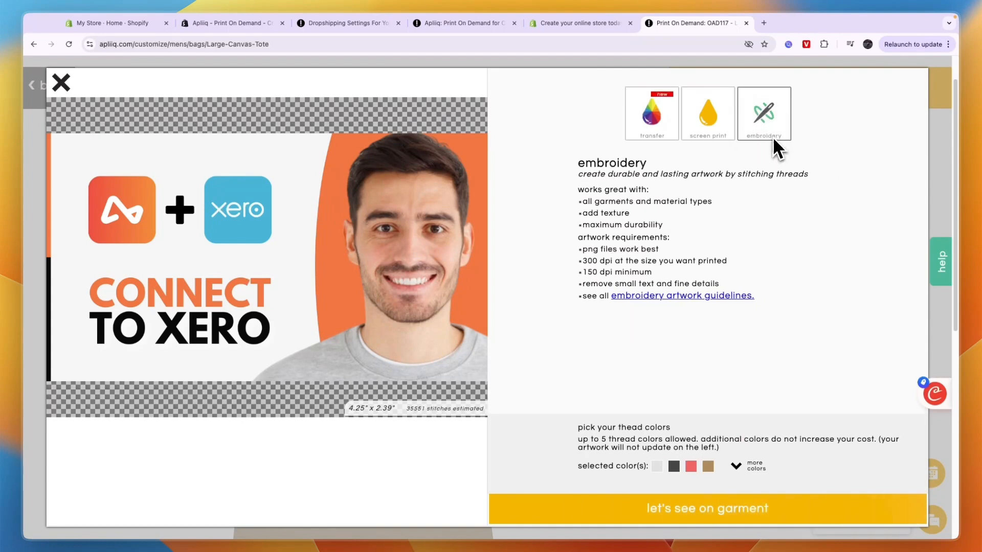
{"action": "left_click", "coordinate": [677, 511]}
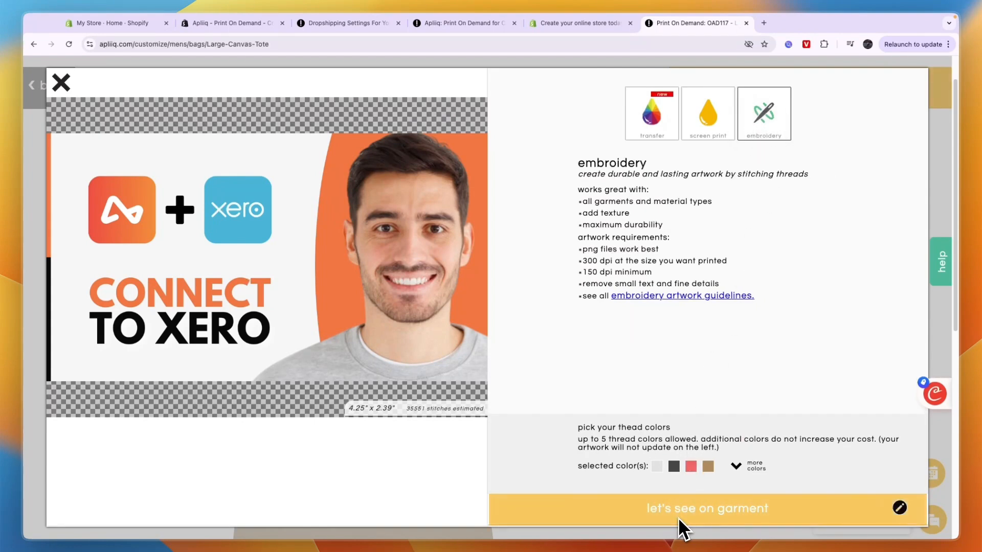
- Move the artwork down towards the middle of the tote's front and set it in place
{"action": "scroll", "coordinate": [403, 418], "scroll_direction": "down", "scroll_amount": 4}
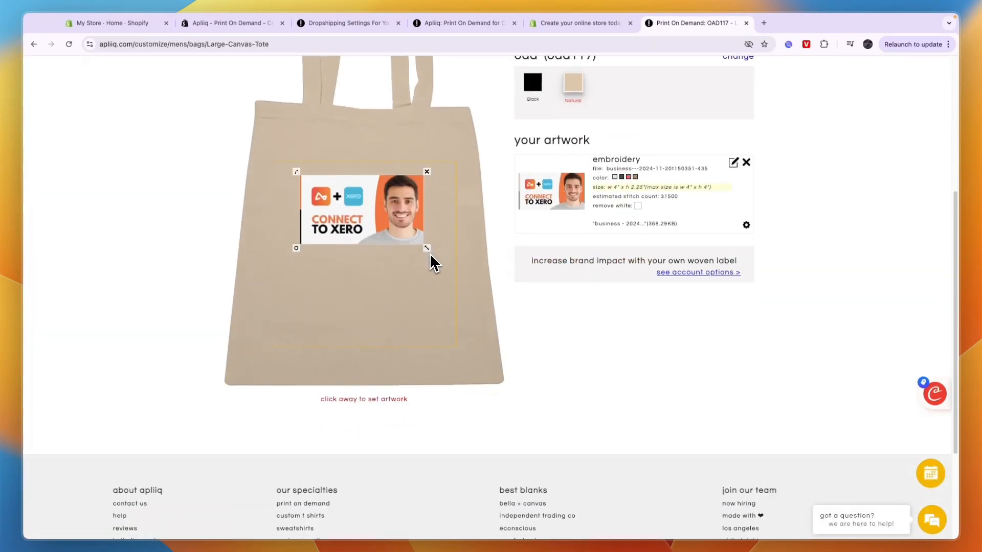
{"action": "left_click", "coordinate": [413, 240]}
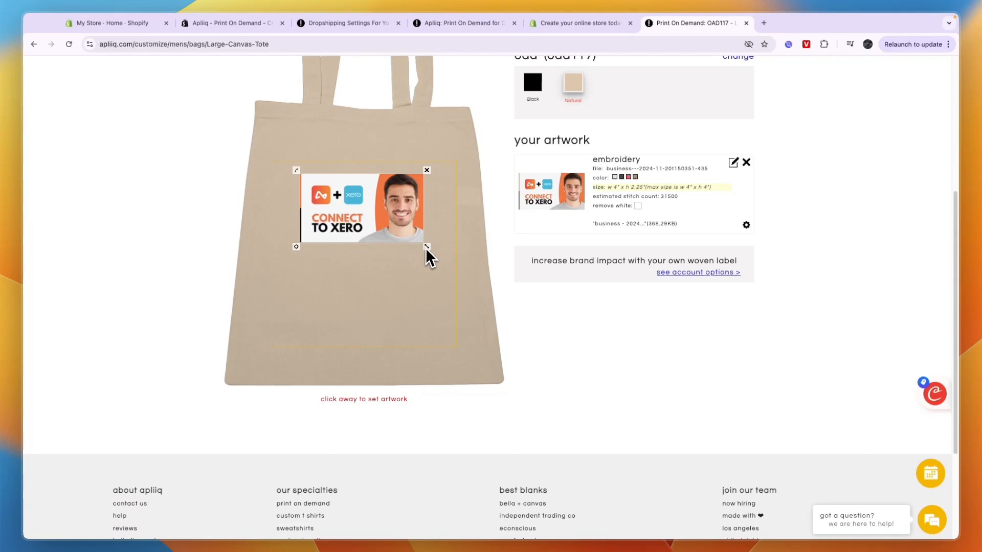
{"action": "left_click", "coordinate": [624, 280]}
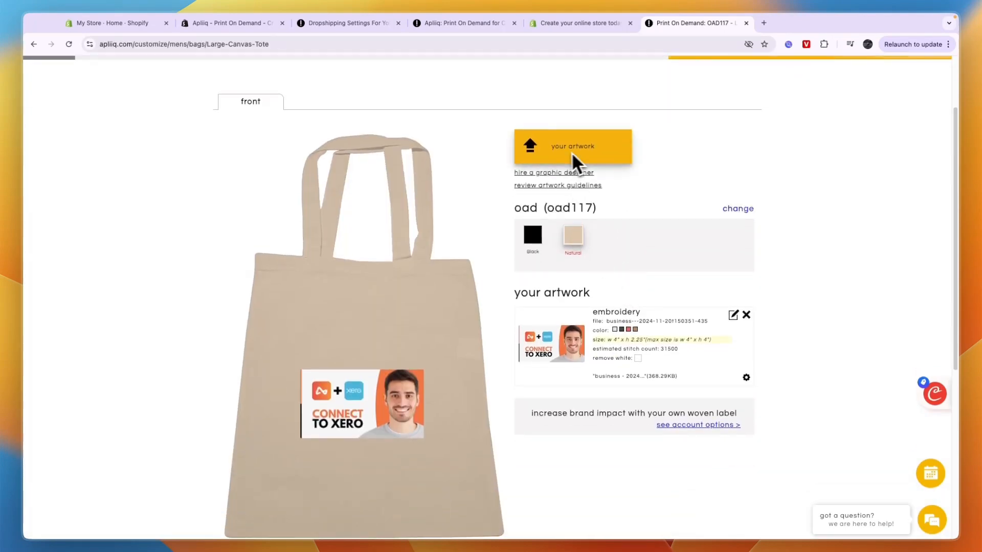
{"action": "scroll", "coordinate": [672, 238], "scroll_direction": "down", "scroll_amount": 5}
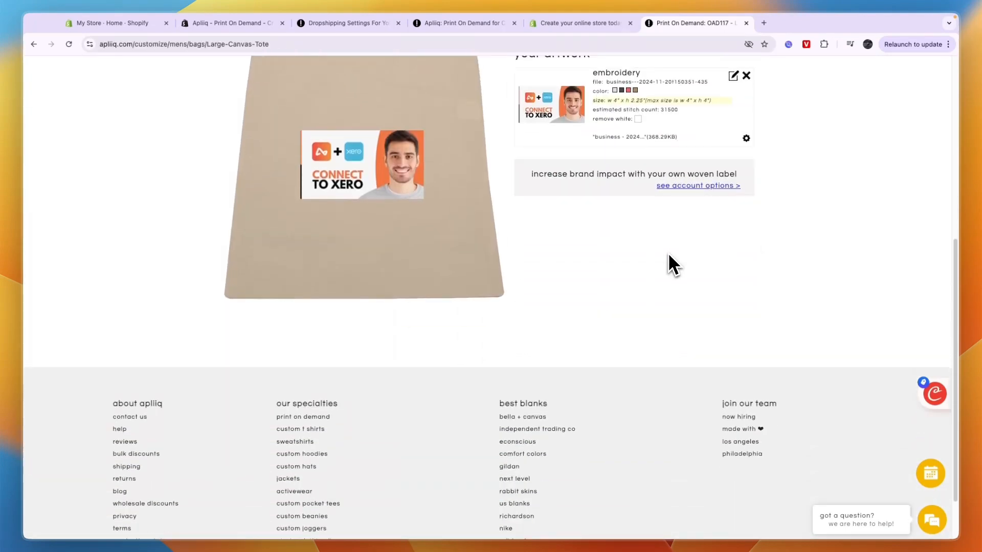
- Try to add the customized canvas tote to the store
{"action": "scroll", "coordinate": [669, 253], "scroll_direction": "up", "scroll_amount": 7}
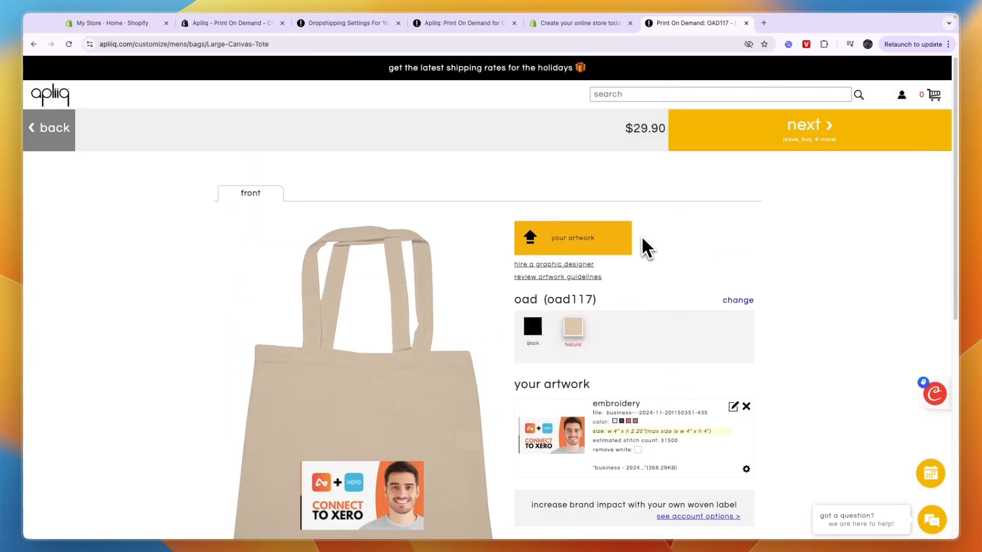
{"action": "left_click", "coordinate": [760, 137]}
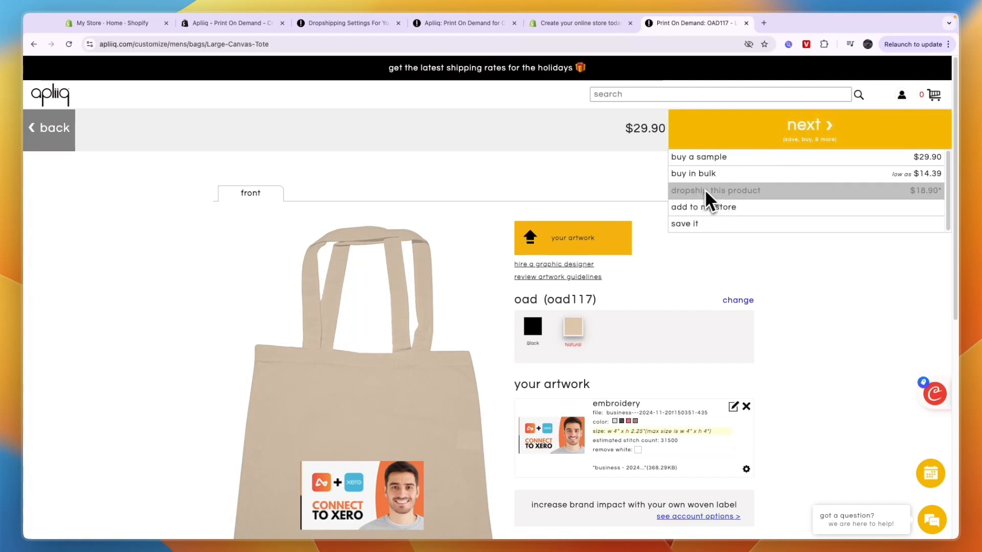
{"action": "left_click", "coordinate": [710, 207]}
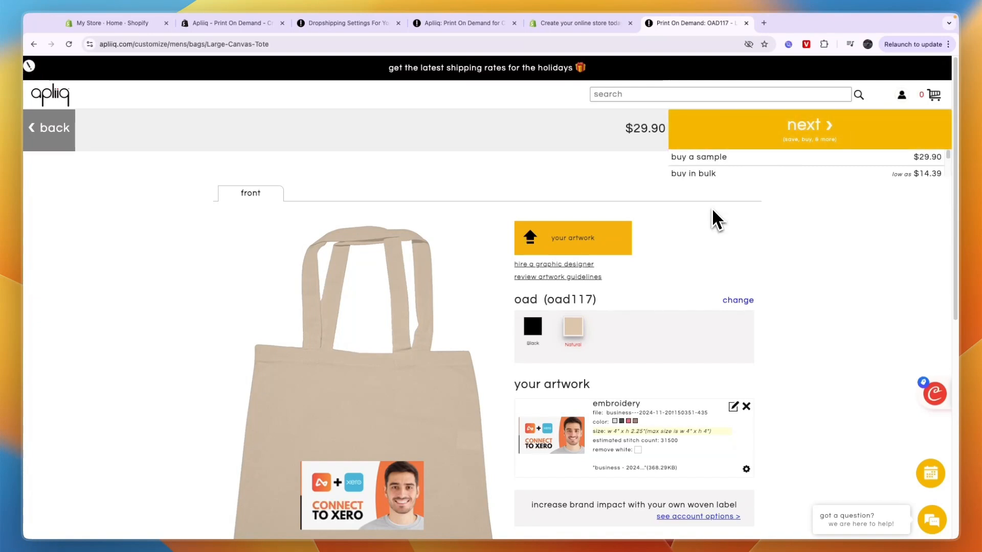
{"action": "left_click_drag", "start_coordinate": [340, 226], "coordinate": [604, 275]}
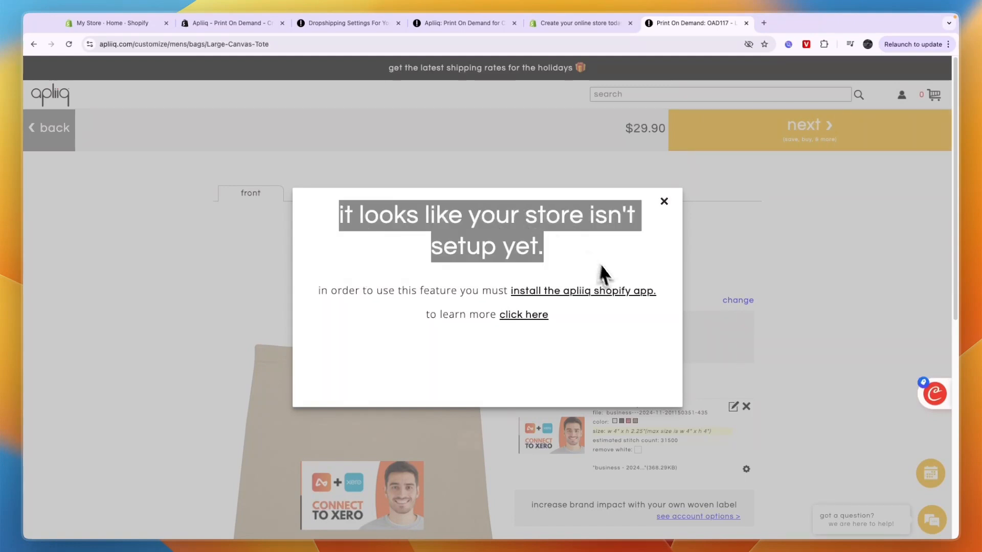
{"action": "left_click", "coordinate": [603, 269]}
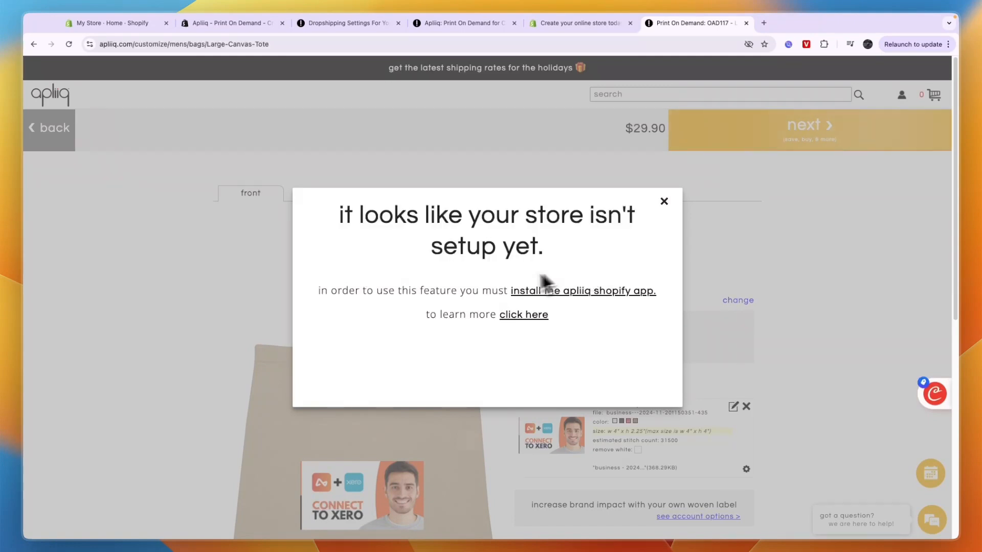
- Follow the setup link, choose Shopify as the store platform and start installing the Apliiq Shopify app
{"action": "left_click", "coordinate": [560, 293]}
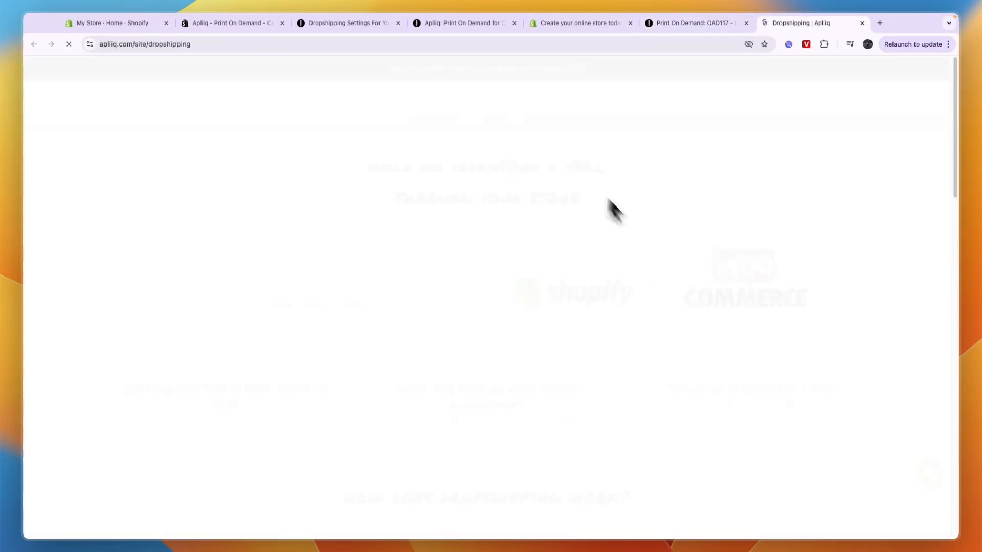
{"action": "scroll", "coordinate": [542, 249], "scroll_direction": "down", "scroll_amount": 2}
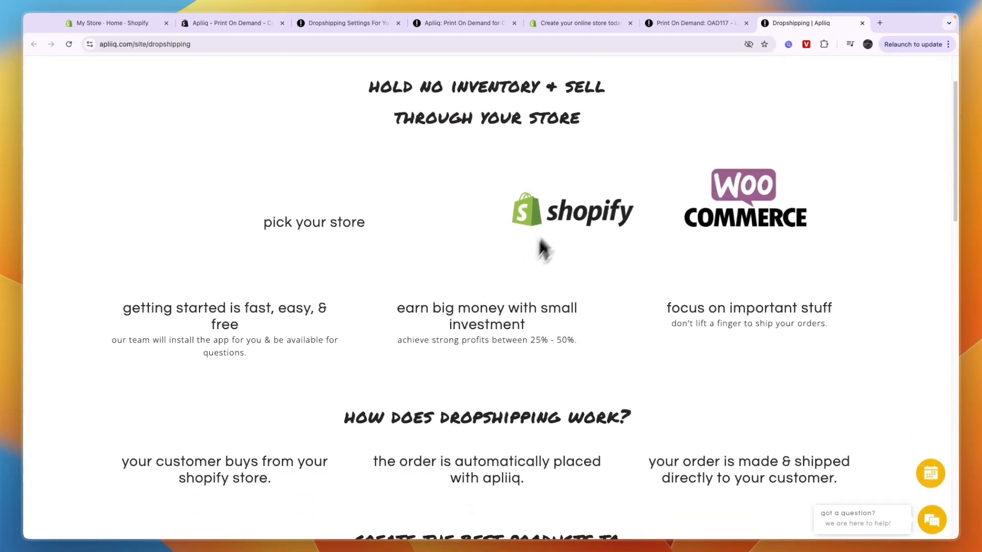
{"action": "left_click", "coordinate": [560, 212]}
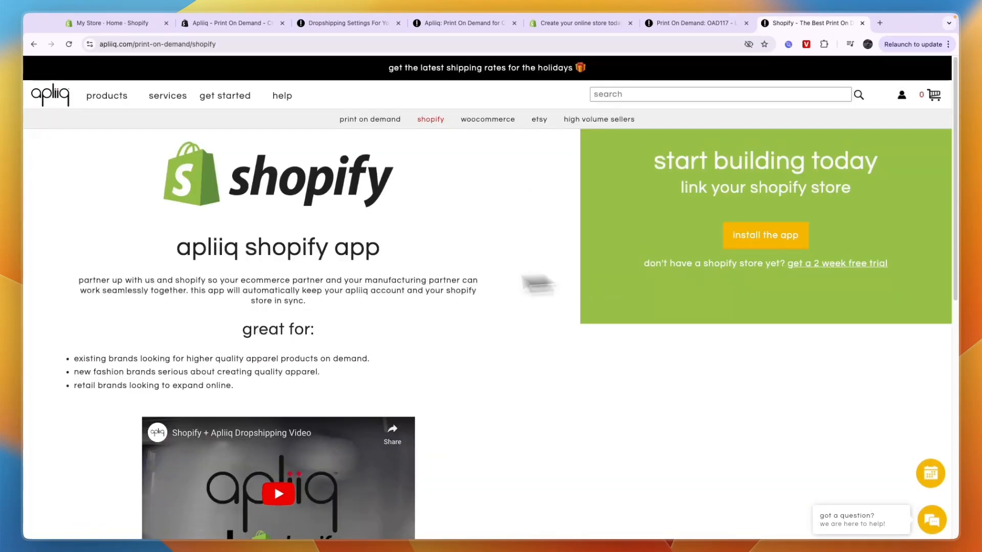
{"action": "left_click", "coordinate": [756, 240]}
{"action": "left_click", "coordinate": [284, 301]}
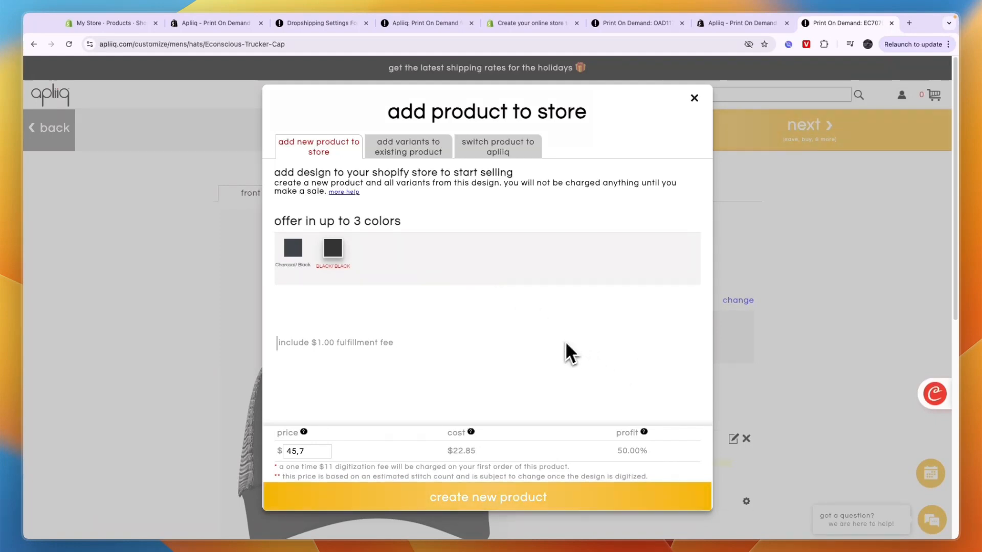
- Offer the trucker cap in Charcoal/Black as well as BLACK/BLACK and set its price to $35
{"action": "left_click", "coordinate": [293, 249]}
{"action": "left_click", "coordinate": [295, 254]}
{"action": "scroll", "coordinate": [344, 367], "scroll_direction": "down", "scroll_amount": 1}
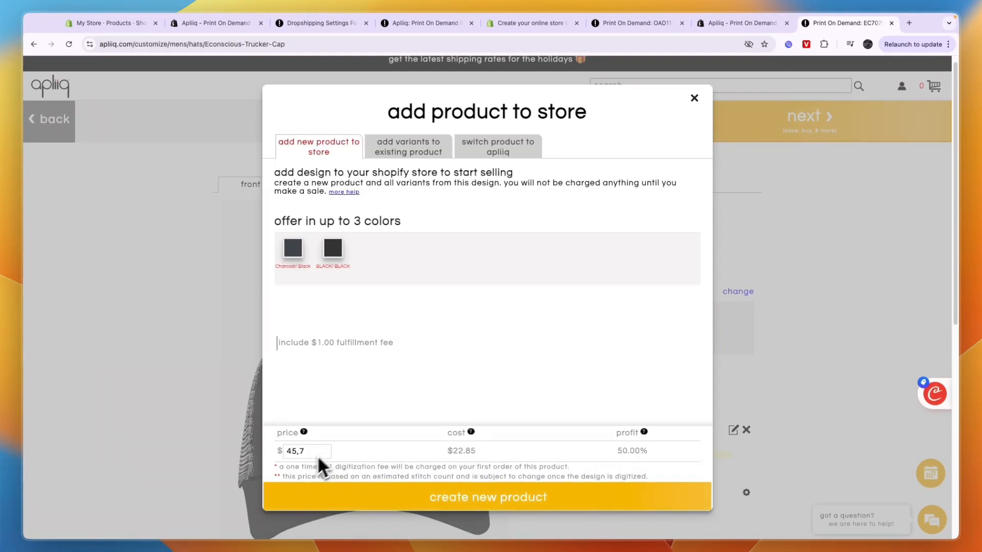
{"action": "left_click_drag", "start_coordinate": [310, 457], "coordinate": [272, 453]}
{"action": "type", "text": "35"}
- Look over the existing-product options, create the cap as a new store product and save its design as Econscious Trucker Cap
{"action": "left_click", "coordinate": [409, 152]}
{"action": "left_click", "coordinate": [500, 153]}
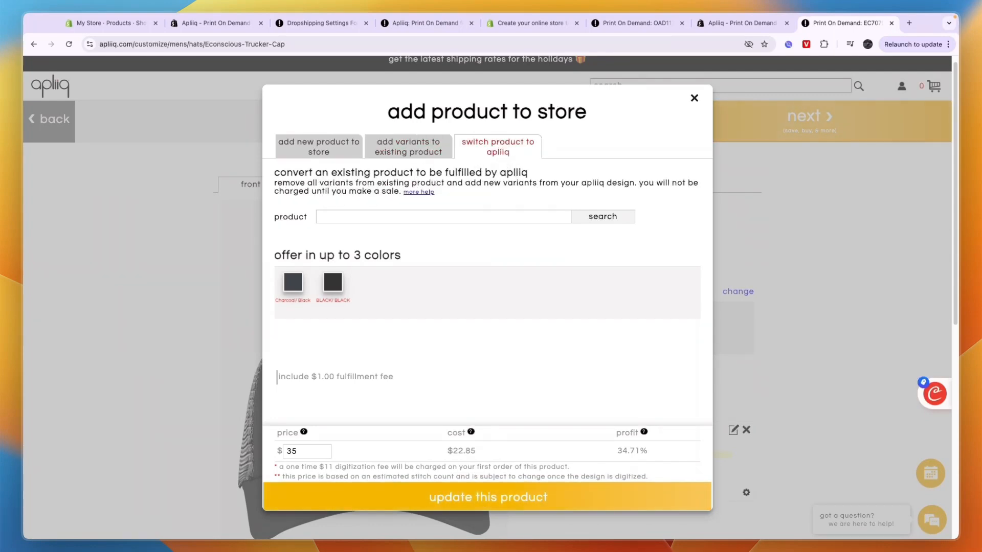
{"action": "left_click", "coordinate": [333, 153]}
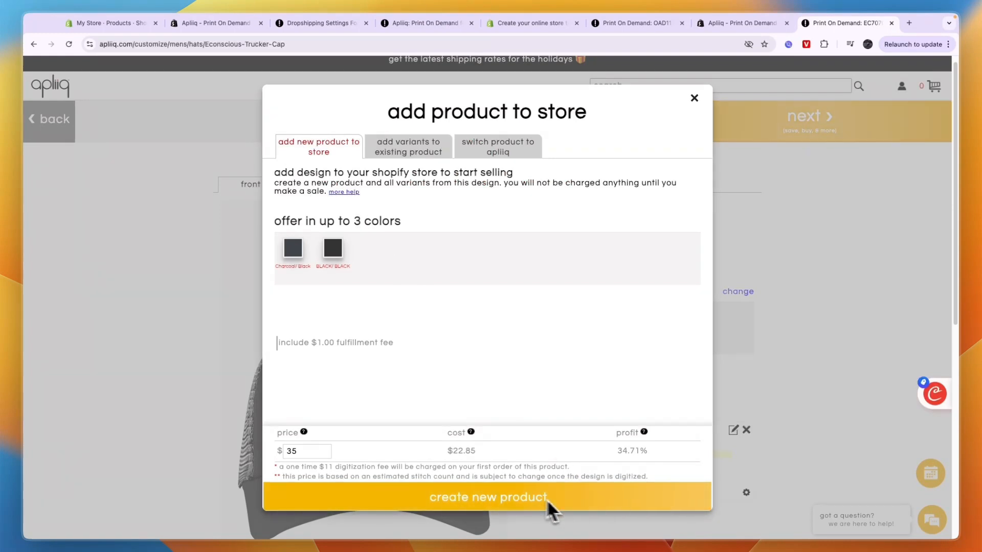
{"action": "left_click", "coordinate": [524, 497]}
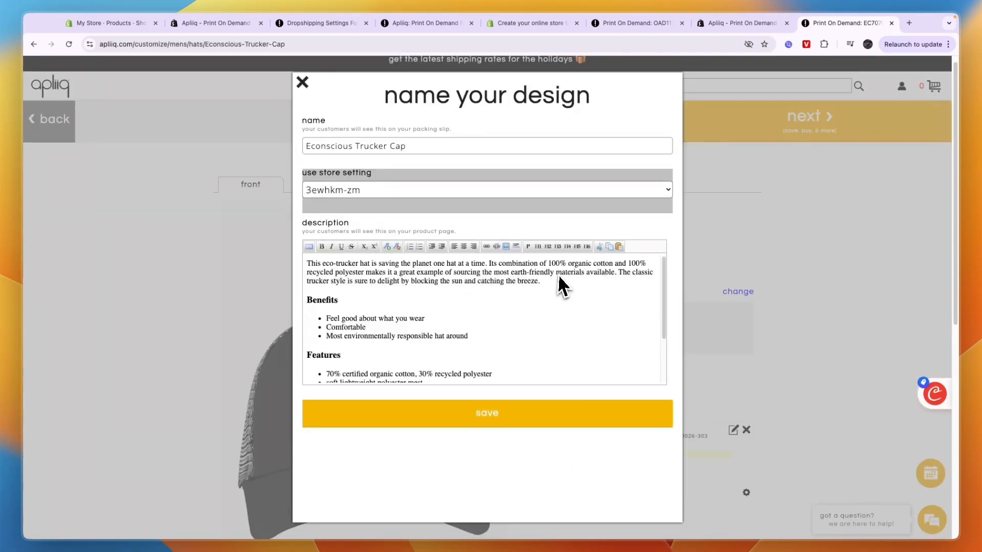
{"action": "scroll", "coordinate": [403, 311], "scroll_direction": "down", "scroll_amount": 5}
{"action": "scroll", "coordinate": [414, 321], "scroll_direction": "up", "scroll_amount": 5}
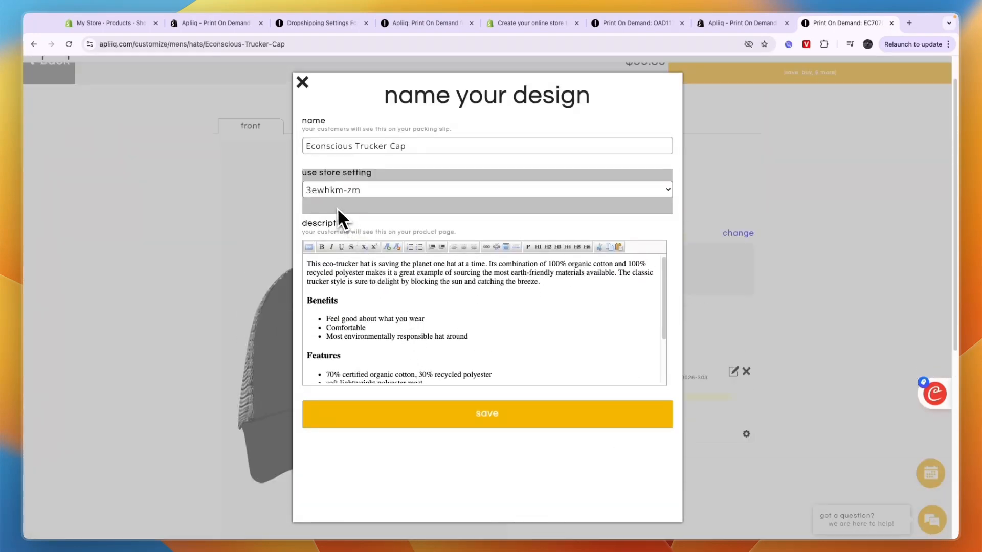
{"action": "left_click", "coordinate": [487, 420]}
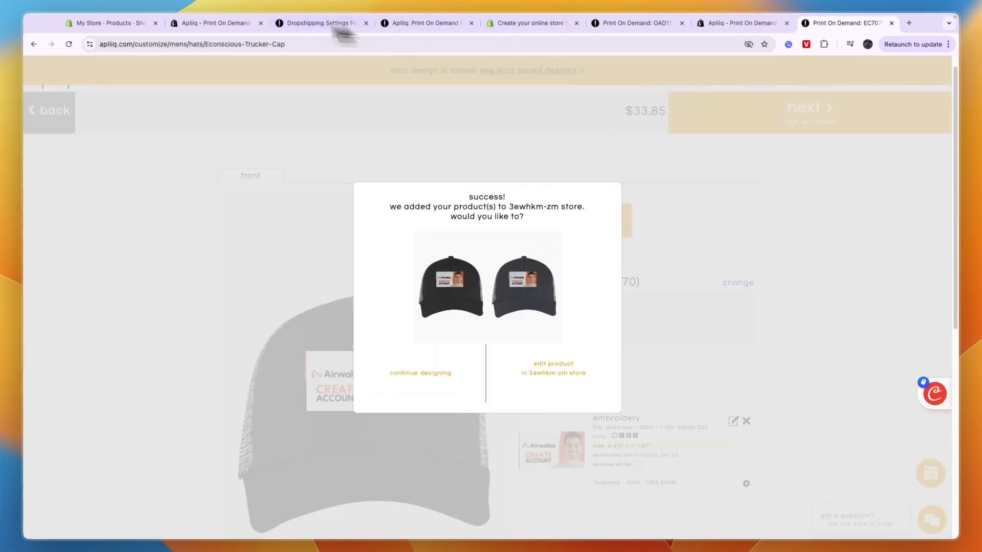
- Switch to Shopify, open the Econscious Trucker Cap product and review its description, media, variants and price
{"action": "left_click", "coordinate": [105, 24]}
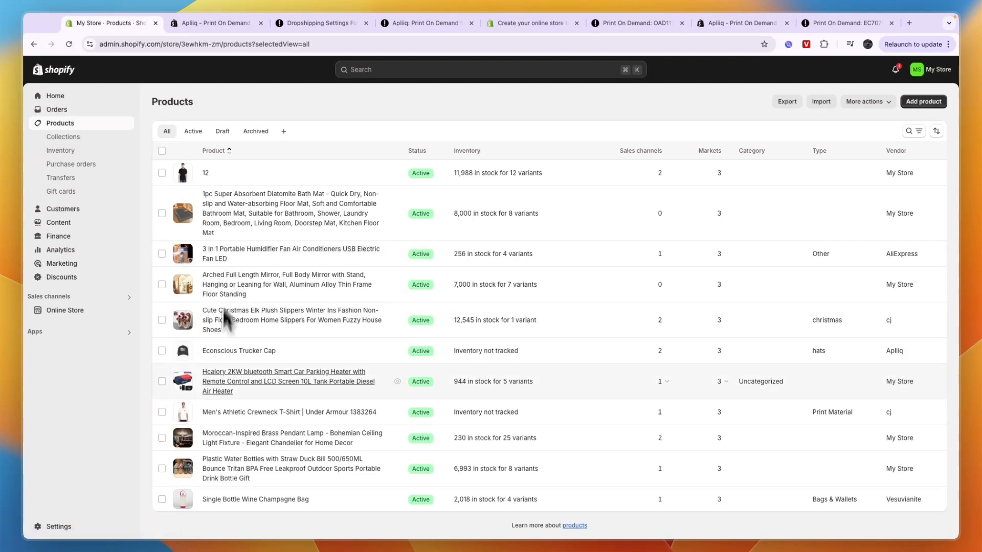
{"action": "left_click", "coordinate": [225, 354]}
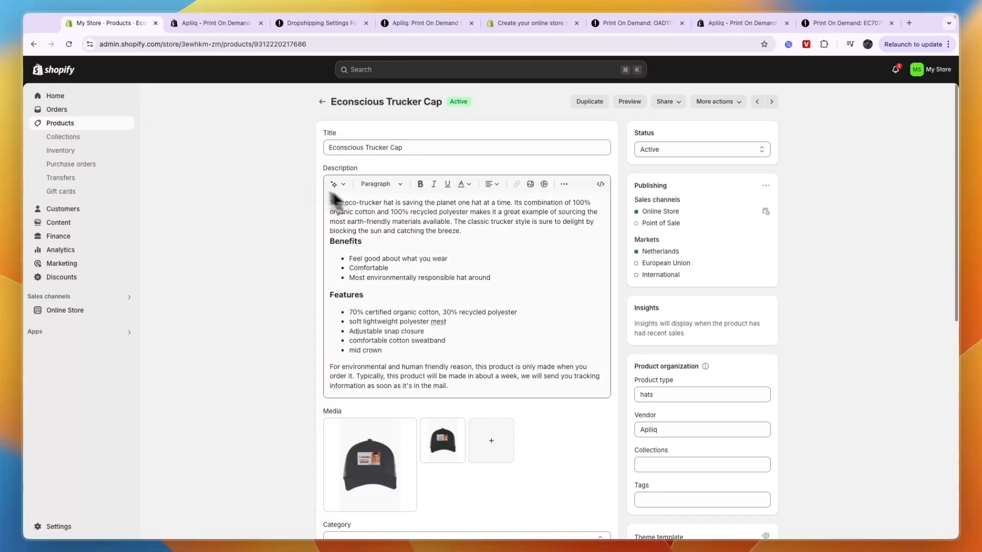
{"action": "scroll", "coordinate": [443, 434], "scroll_direction": "down", "scroll_amount": 1}
{"action": "scroll", "coordinate": [398, 460], "scroll_direction": "down", "scroll_amount": 4}
{"action": "scroll", "coordinate": [379, 468], "scroll_direction": "down", "scroll_amount": 5}
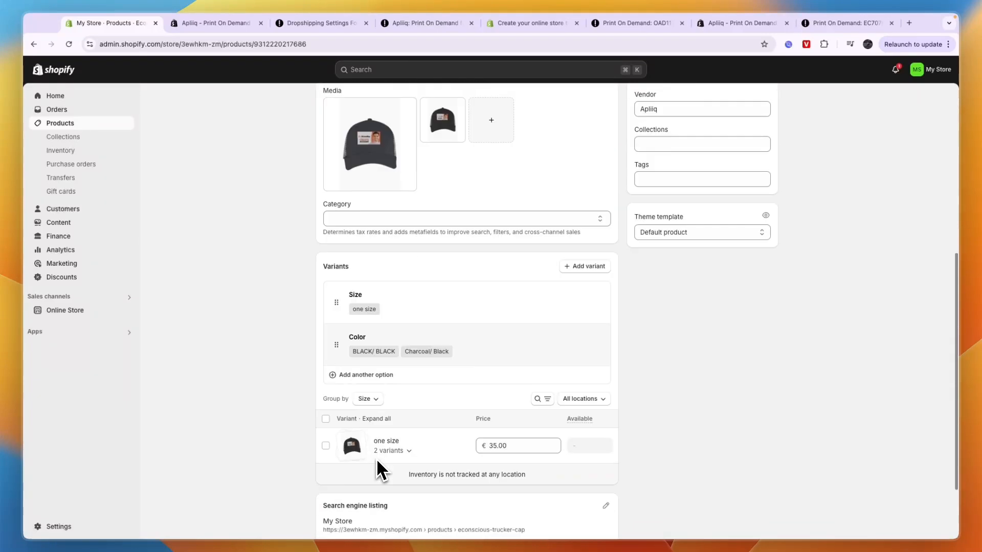
{"action": "scroll", "coordinate": [373, 399], "scroll_direction": "up", "scroll_amount": 5}
{"action": "scroll", "coordinate": [382, 370], "scroll_direction": "up", "scroll_amount": 5}
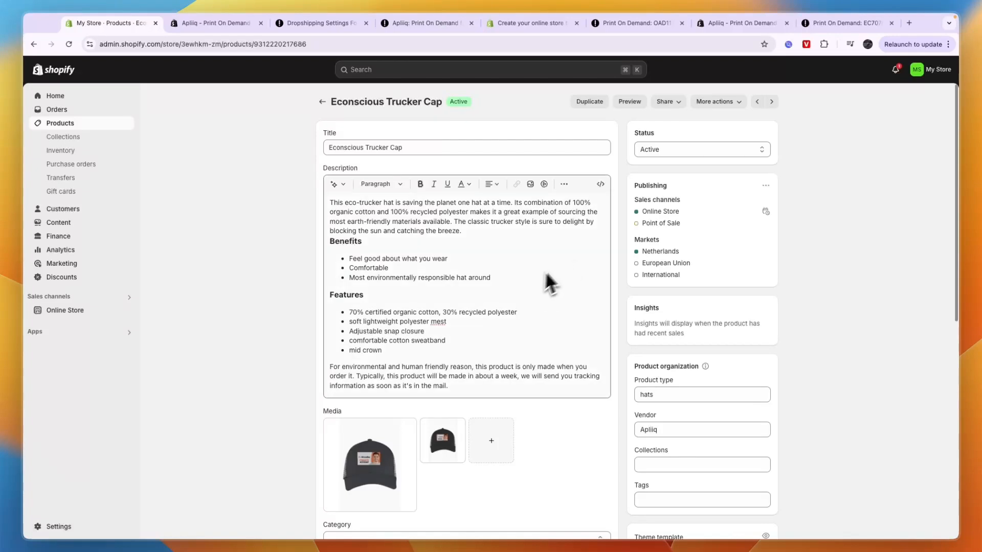
- Return to Apliiq, open the account's orders page and review both the orders and the pending orders
{"action": "left_click", "coordinate": [844, 24]}
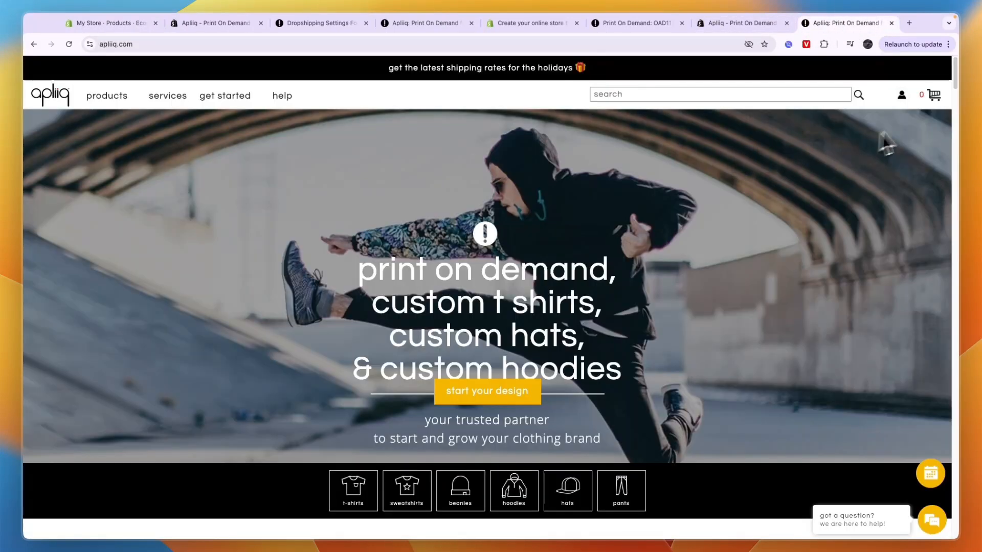
{"action": "left_click", "coordinate": [903, 98]}
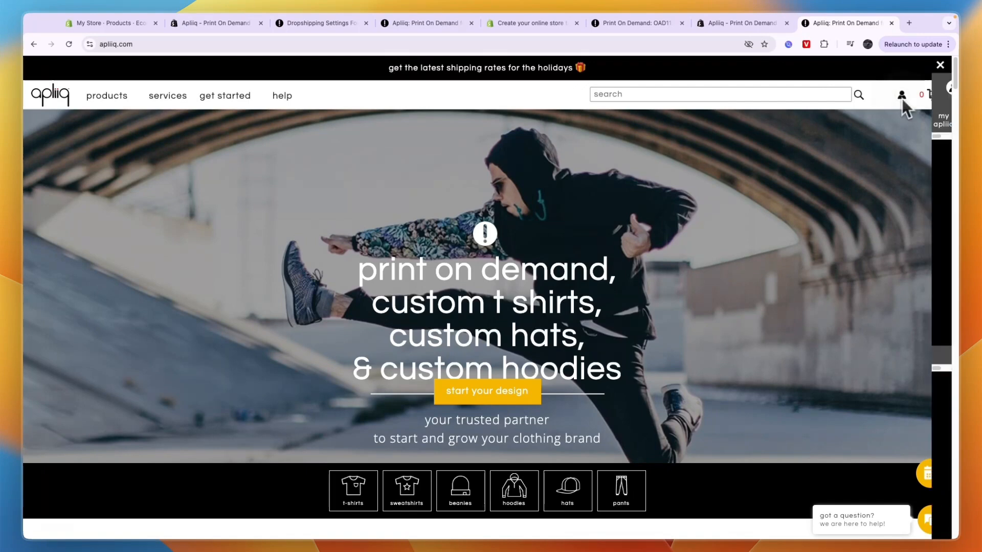
{"action": "left_click", "coordinate": [789, 182]}
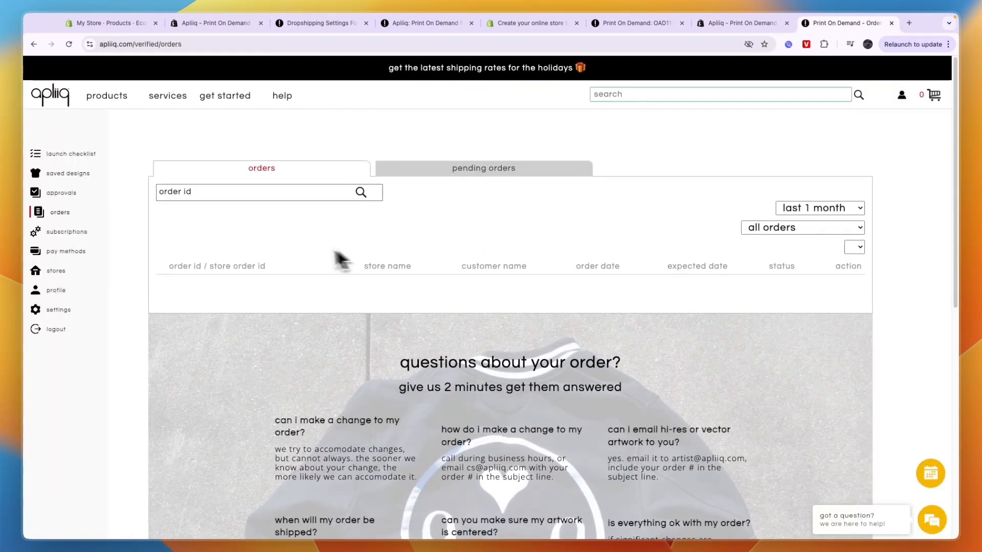
{"action": "left_click", "coordinate": [464, 174]}
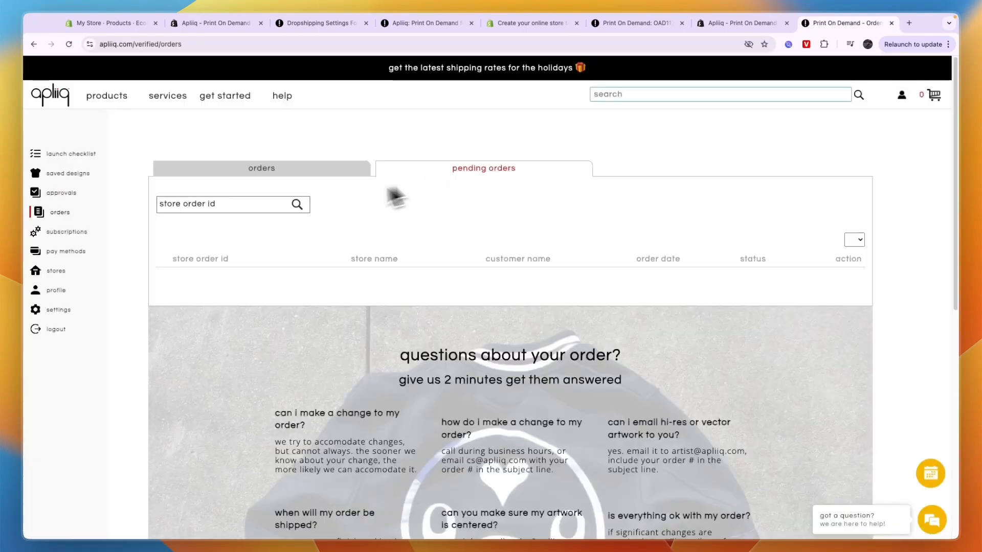
{"action": "left_click", "coordinate": [266, 170]}
{"action": "scroll", "coordinate": [307, 215], "scroll_direction": "down", "scroll_amount": 1}
{"action": "scroll", "coordinate": [332, 247], "scroll_direction": "down", "scroll_amount": 5}
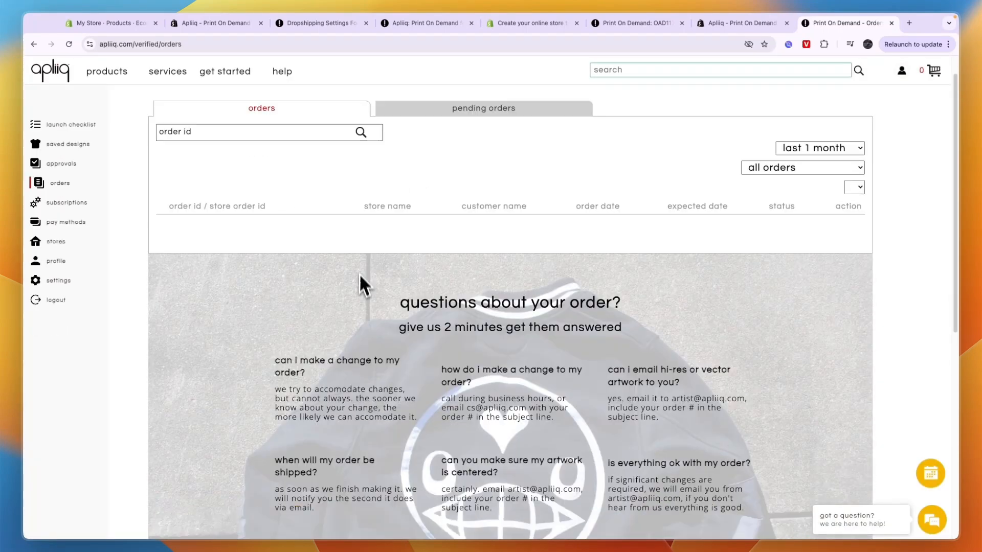
{"action": "scroll", "coordinate": [297, 276], "scroll_direction": "up", "scroll_amount": 3}
{"action": "scroll", "coordinate": [291, 288], "scroll_direction": "up", "scroll_amount": 3}
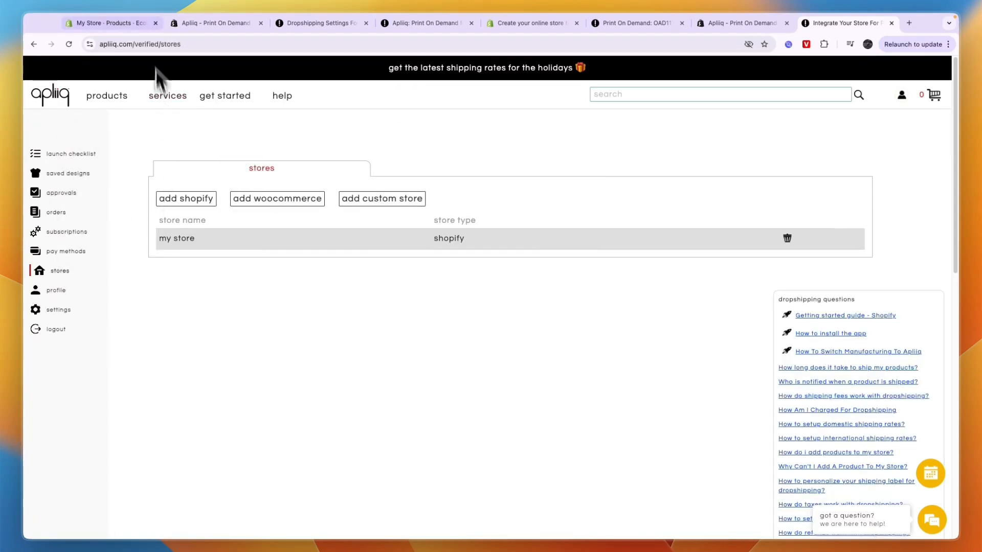
- Browse the range of printing, stitching, labeling and fulfillment services that Apliiq offers
{"action": "mouse_move", "coordinate": [168, 96]}
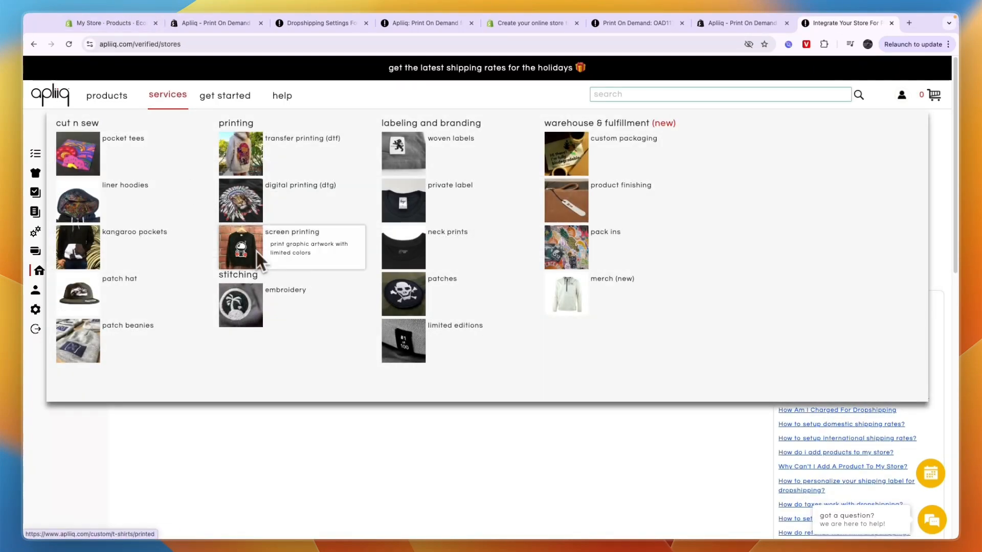